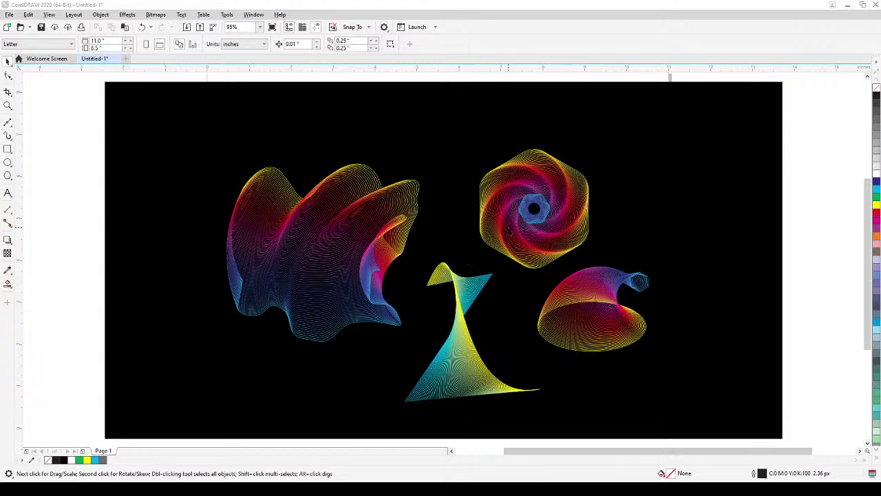
Examine the four sample line-blend artworks on the black background, both up close and as a whole
{"action": "scroll", "coordinate": [526, 241], "scroll_direction": "up", "scroll_amount": 3}
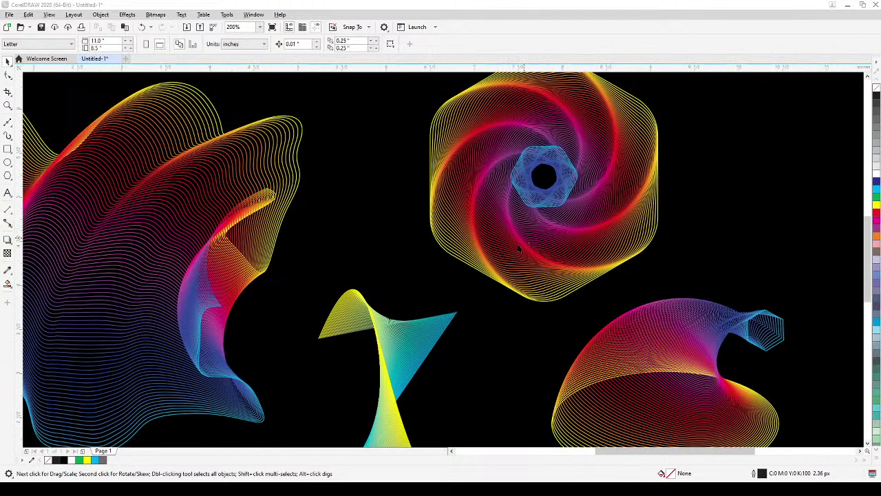
{"action": "scroll", "coordinate": [503, 260], "scroll_direction": "down", "scroll_amount": 3}
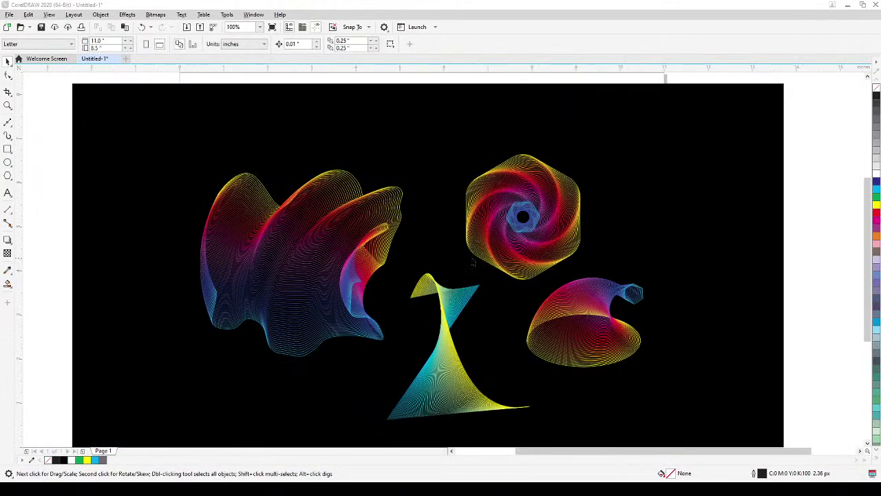
{"action": "scroll", "coordinate": [379, 270], "scroll_direction": "up", "scroll_amount": 3}
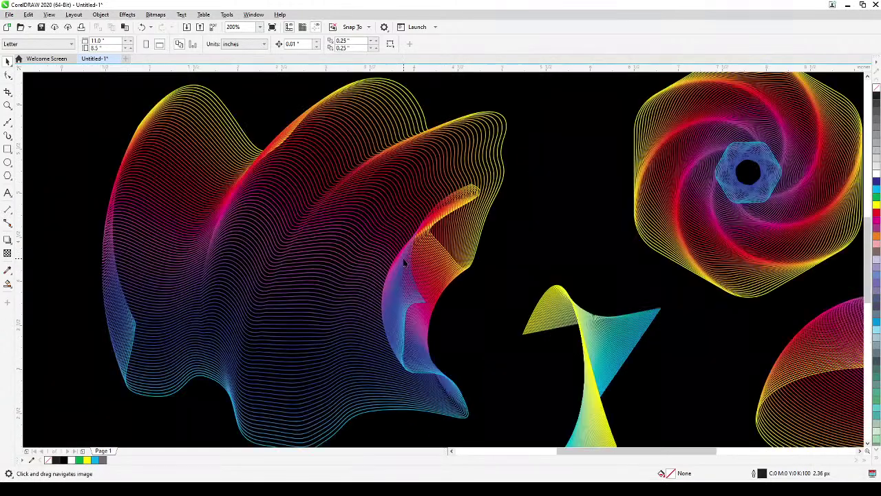
{"action": "scroll", "coordinate": [404, 263], "scroll_direction": "down", "scroll_amount": 3}
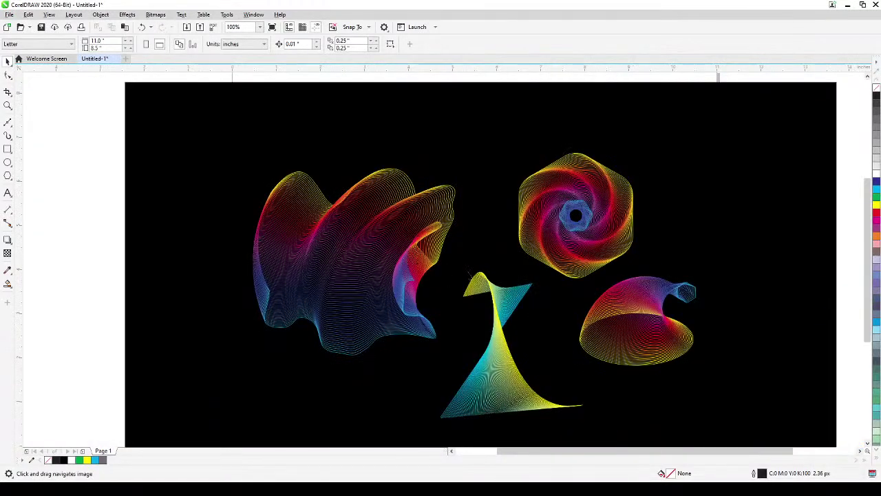
{"action": "left_click_drag", "start_coordinate": [511, 307], "coordinate": [461, 294]}
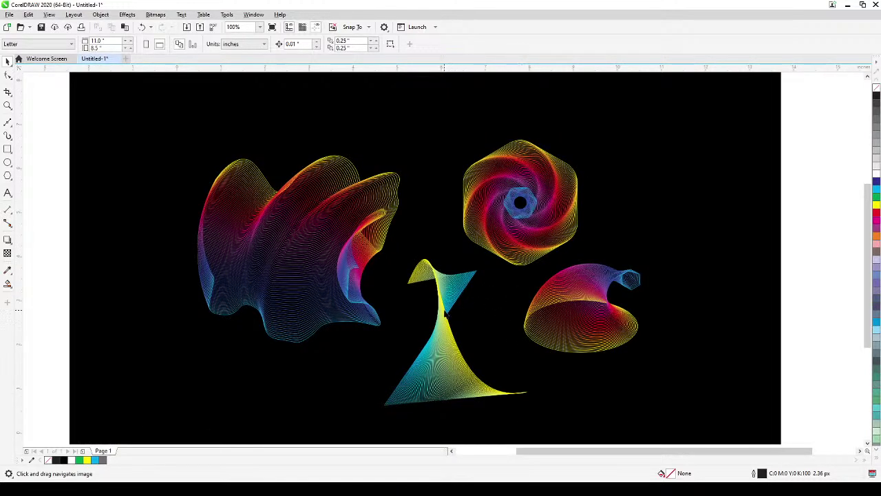
{"action": "scroll", "coordinate": [447, 314], "scroll_direction": "down", "scroll_amount": 3}
{"action": "left_click_drag", "start_coordinate": [488, 308], "coordinate": [421, 278]}
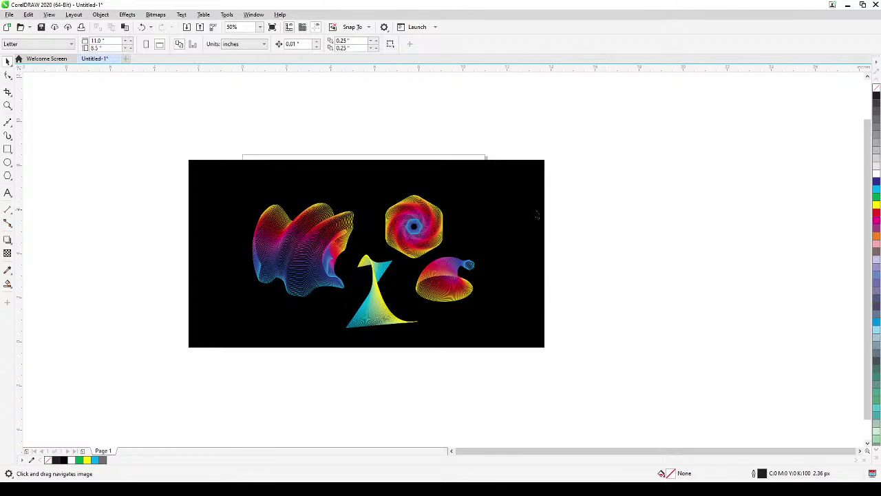
Widen the black background rectangle sideways to about 31.7 inches and fill it with 20% black
{"action": "scroll", "coordinate": [532, 228], "scroll_direction": "up", "scroll_amount": 3}
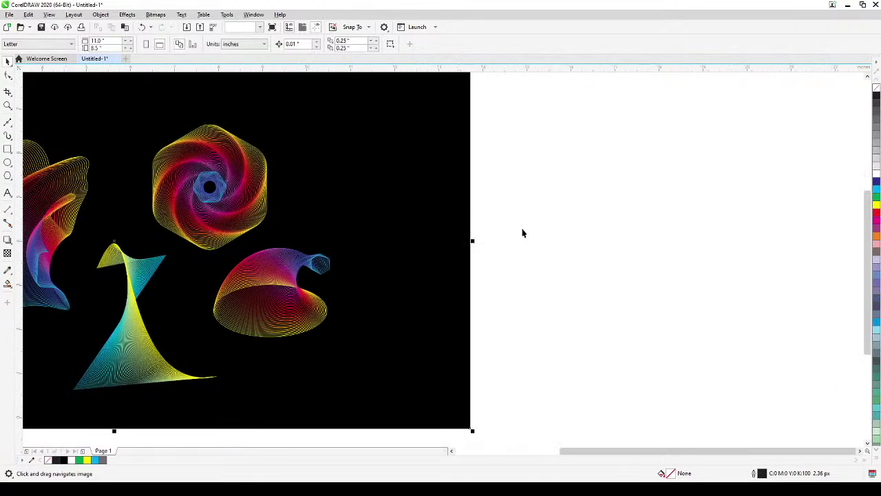
{"action": "key", "text": "space"}
{"action": "scroll", "coordinate": [522, 233], "scroll_direction": "down", "scroll_amount": 3}
{"action": "left_click_drag", "start_coordinate": [501, 236], "coordinate": [841, 247]}
{"action": "scroll", "coordinate": [723, 255], "scroll_direction": "up", "scroll_amount": 3}
{"action": "key", "text": "space"}
{"action": "left_click_drag", "start_coordinate": [718, 250], "coordinate": [637, 250]}
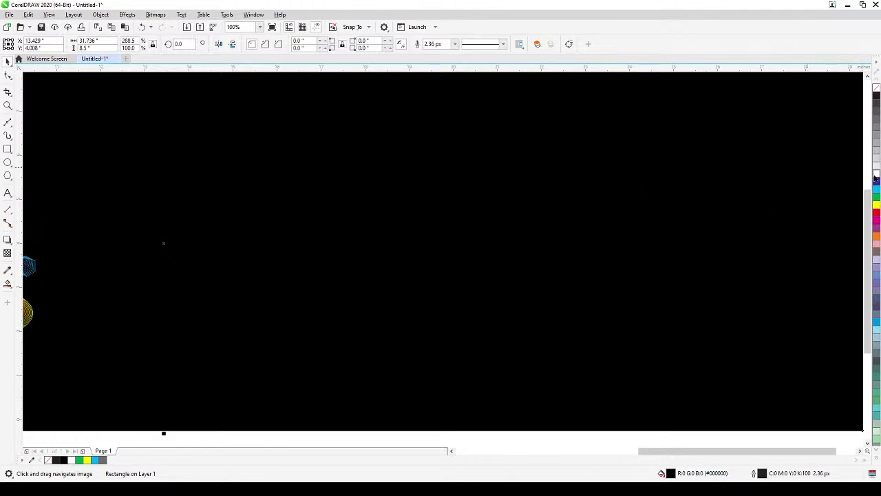
{"action": "left_click", "coordinate": [876, 168]}
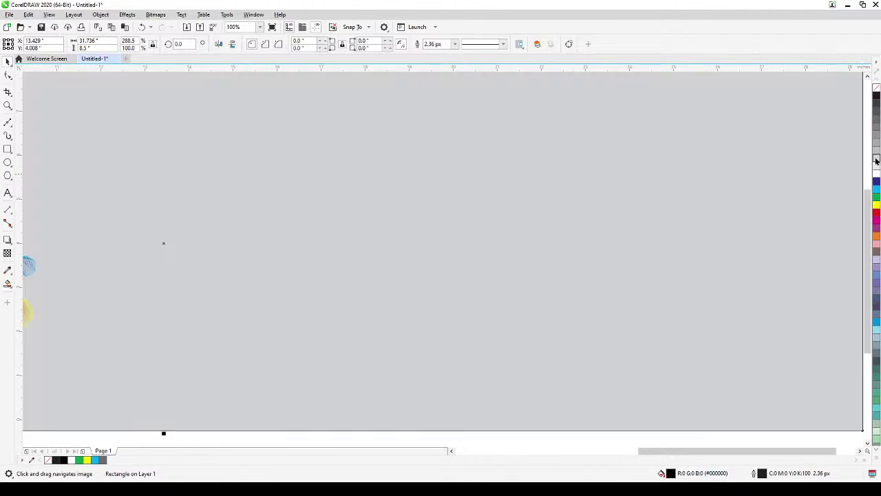
{"action": "scroll", "coordinate": [579, 255], "scroll_direction": "down", "scroll_amount": 2}
{"action": "left_click", "coordinate": [576, 132]}
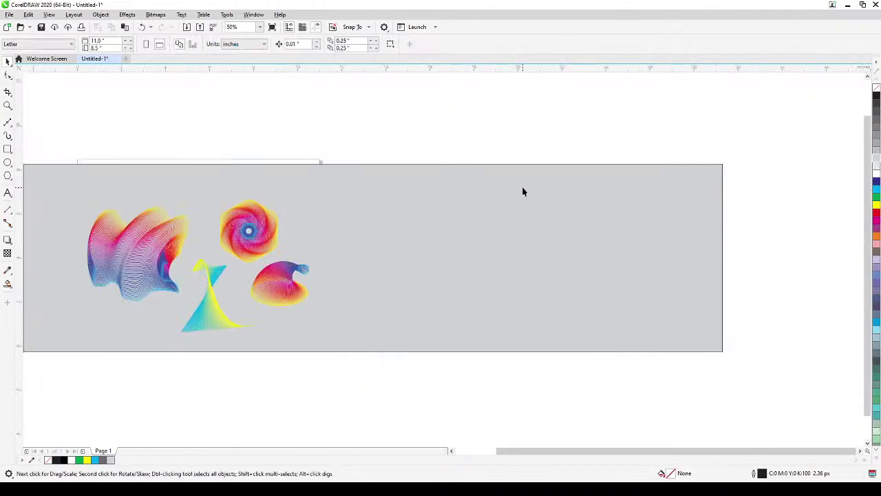
{"action": "scroll", "coordinate": [502, 206], "scroll_direction": "up", "scroll_amount": 2}
{"action": "left_click_drag", "start_coordinate": [422, 268], "coordinate": [810, 271]}
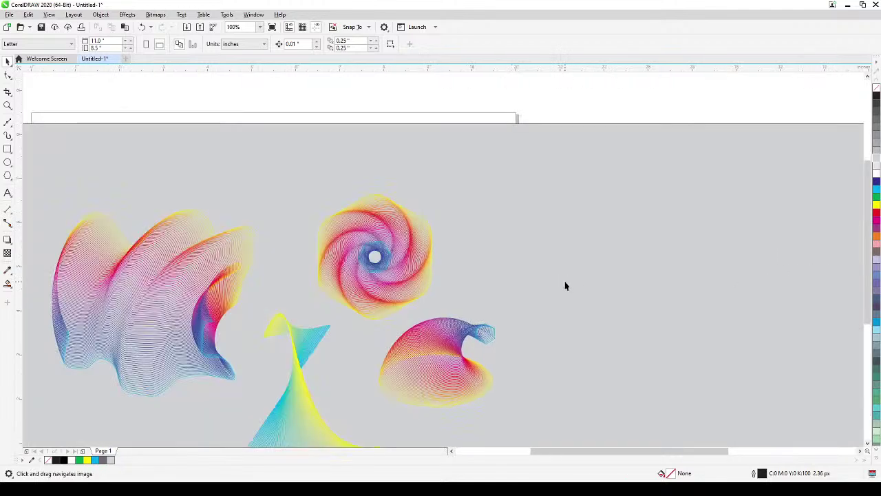
{"action": "left_click_drag", "start_coordinate": [610, 294], "coordinate": [305, 269]}
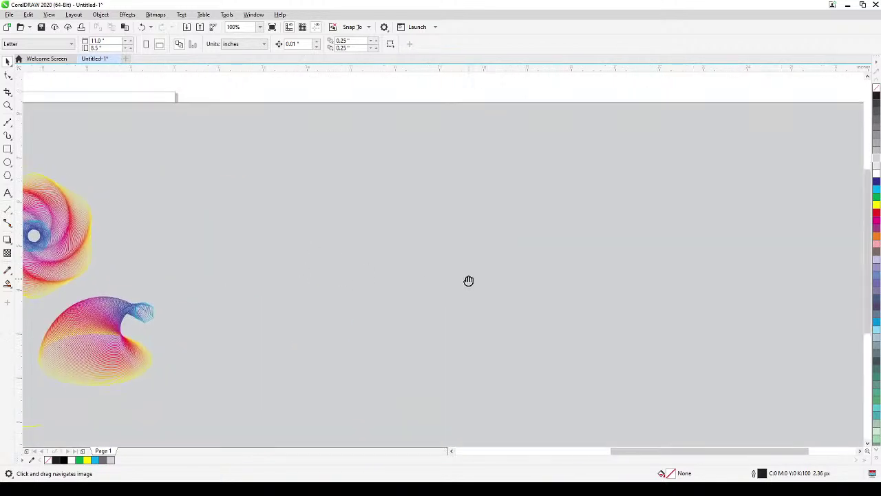
{"action": "left_click_drag", "start_coordinate": [468, 279], "coordinate": [445, 259]}
{"action": "left_click_drag", "start_coordinate": [493, 234], "coordinate": [651, 254]}
{"action": "left_click_drag", "start_coordinate": [402, 241], "coordinate": [544, 255]}
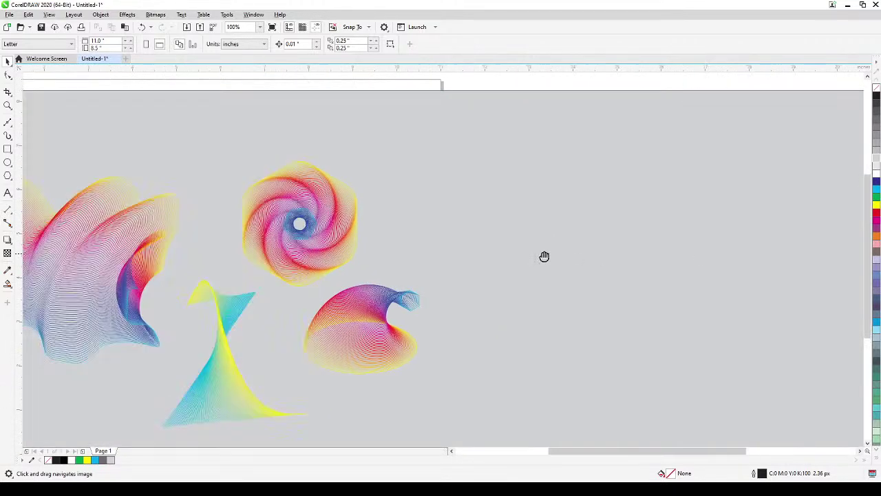
{"action": "left_click_drag", "start_coordinate": [154, 250], "coordinate": [297, 270]}
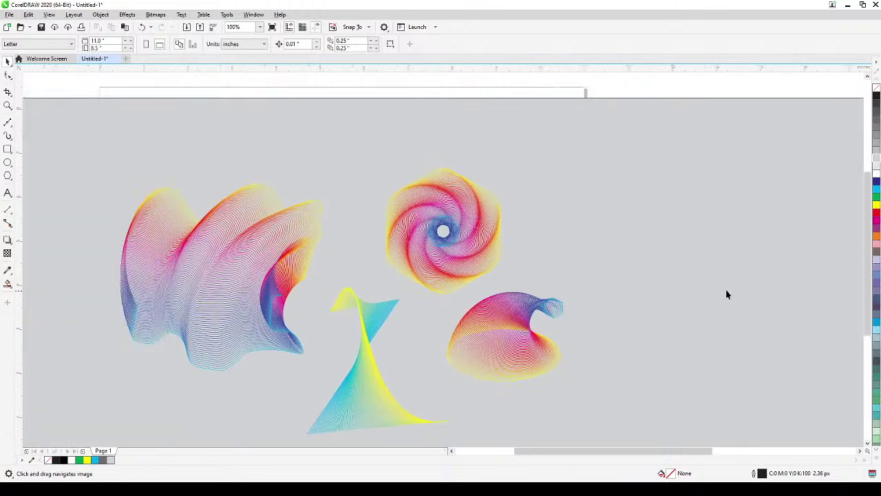
Draw a wavy open Bézier curve about 9.2 inches wide and 3.5 inches high in the empty area beside the sample artworks
{"action": "left_click_drag", "start_coordinate": [726, 294], "coordinate": [403, 295]}
{"action": "left_click_drag", "start_coordinate": [565, 299], "coordinate": [506, 301]}
{"action": "left_click_drag", "start_coordinate": [441, 203], "coordinate": [439, 184]}
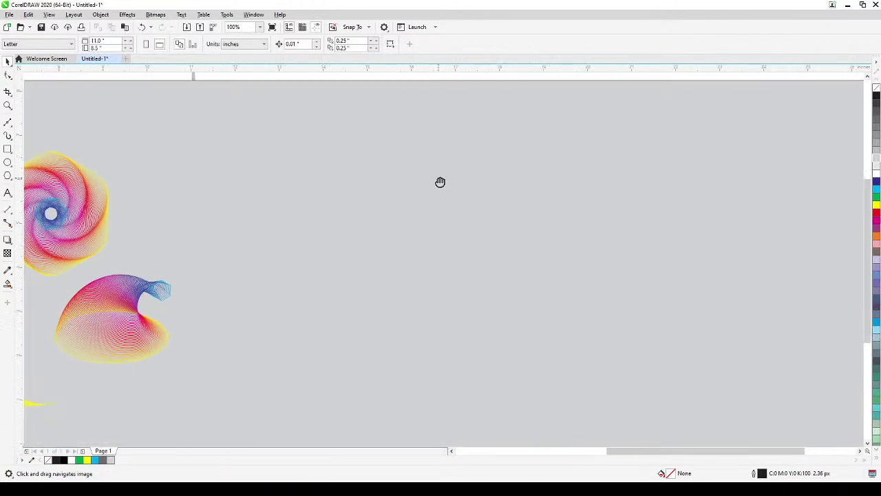
{"action": "key", "text": "space"}
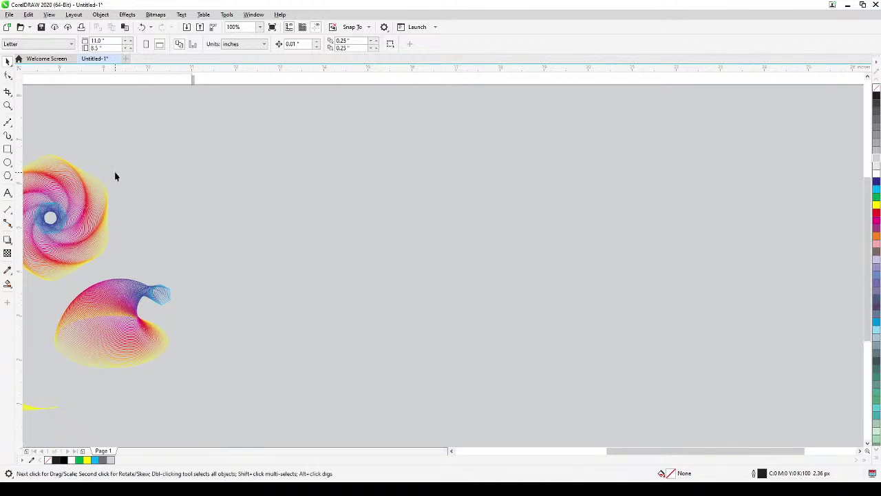
{"action": "left_click", "coordinate": [8, 123]}
{"action": "left_click", "coordinate": [34, 142]}
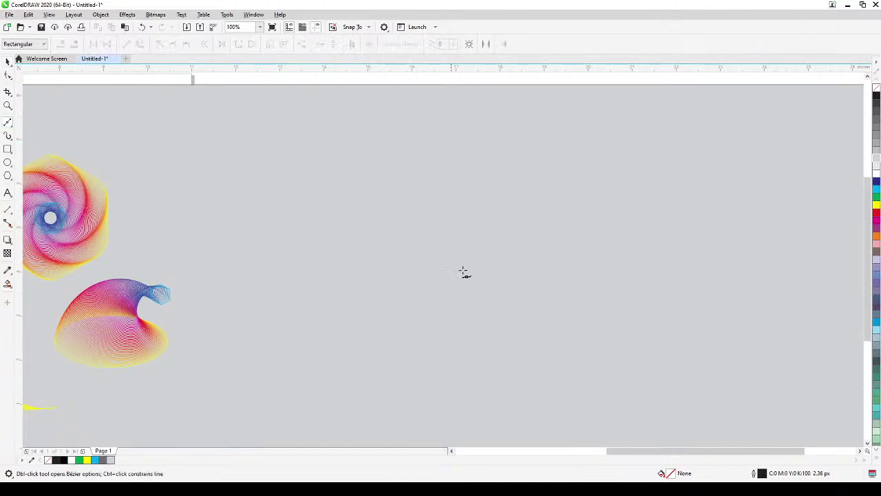
{"action": "left_click", "coordinate": [404, 253]}
{"action": "mouse_move", "coordinate": [458, 200]}
{"action": "left_mouse_down"}
{"action": "mouse_move", "coordinate": [503, 240]}
{"action": "mouse_move", "coordinate": [540, 215]}
{"action": "mouse_move", "coordinate": [535, 232]}
{"action": "left_mouse_up"}
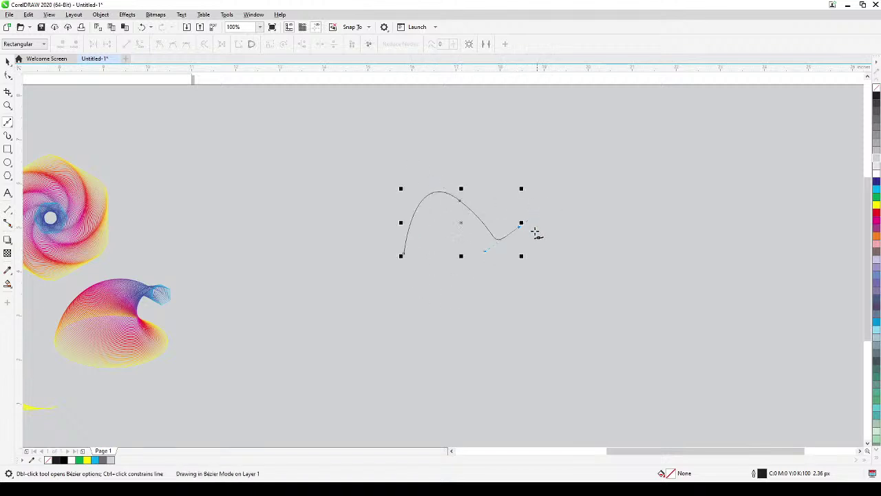
{"action": "left_click_drag", "start_coordinate": [555, 178], "coordinate": [602, 199]}
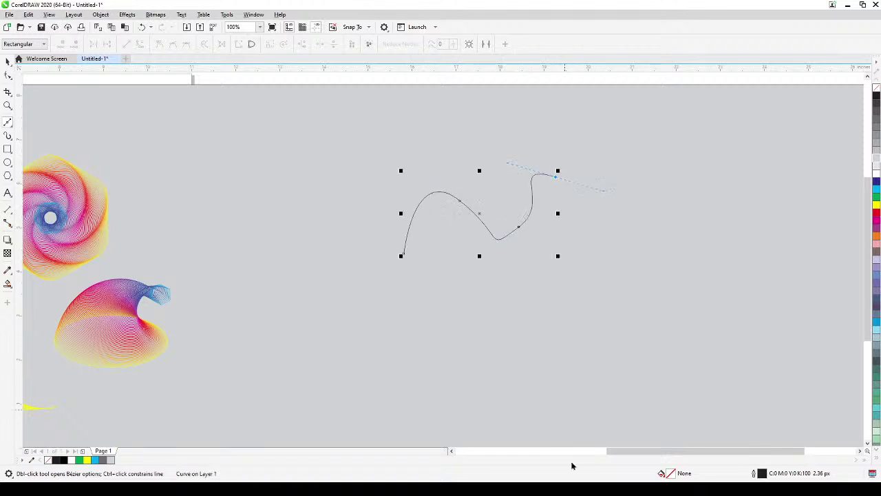
{"action": "left_click_drag", "start_coordinate": [626, 236], "coordinate": [772, 260]}
{"action": "left_click_drag", "start_coordinate": [764, 292], "coordinate": [824, 305]}
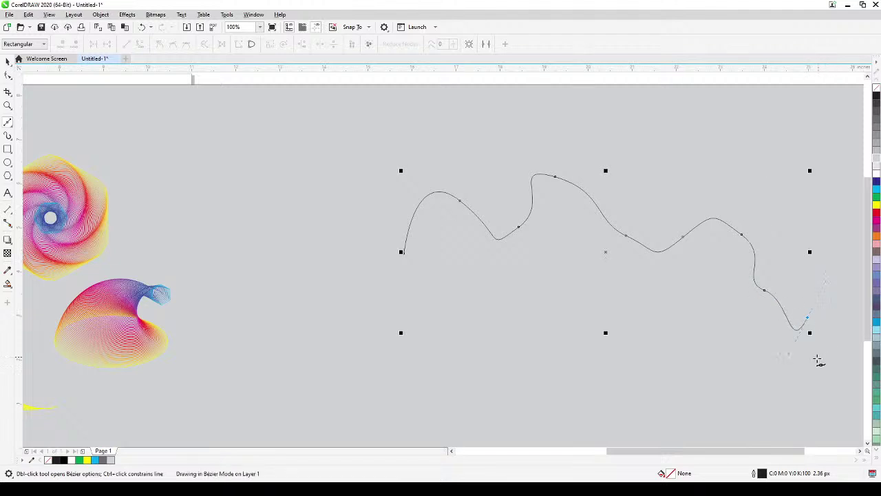
{"action": "left_click_drag", "start_coordinate": [810, 366], "coordinate": [796, 309]}
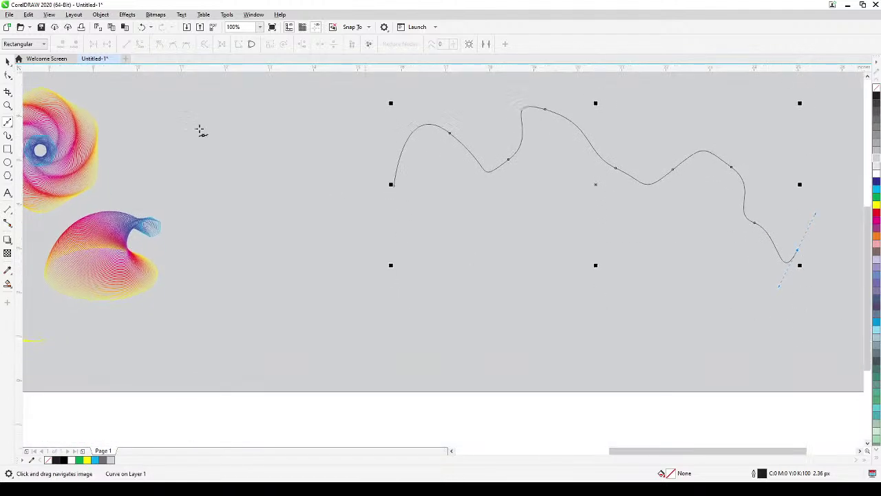
{"action": "left_click", "coordinate": [9, 61]}
{"action": "left_click", "coordinate": [276, 420]}
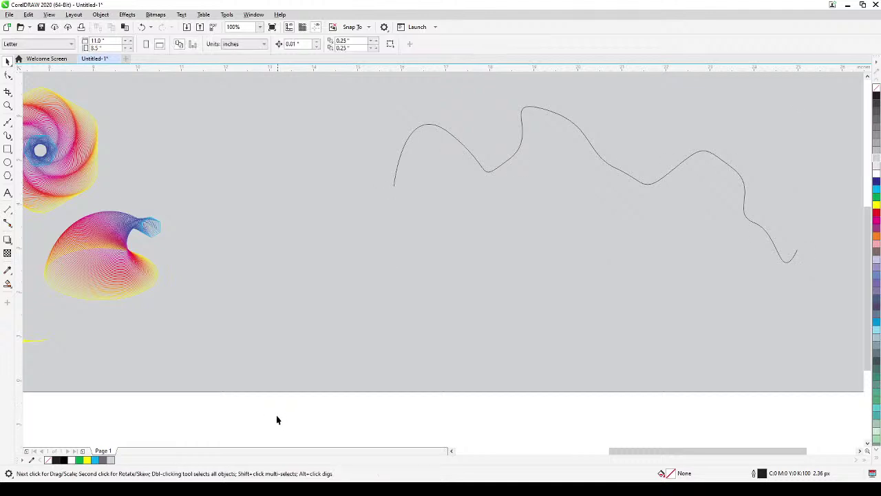
Draw a second wavy open Bézier curve about 7 inches wide and 1.5 inches high below the first one
{"action": "left_click", "coordinate": [8, 122]}
{"action": "left_click", "coordinate": [455, 358]}
{"action": "left_click_drag", "start_coordinate": [485, 311], "coordinate": [518, 351]}
{"action": "left_click", "coordinate": [548, 346]}
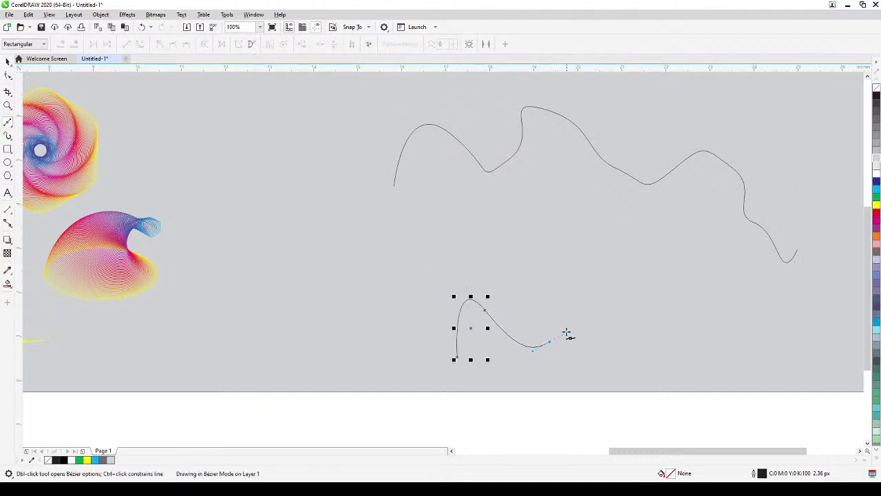
{"action": "left_click_drag", "start_coordinate": [628, 307], "coordinate": [719, 340]}
{"action": "left_click_drag", "start_coordinate": [766, 360], "coordinate": [737, 331]}
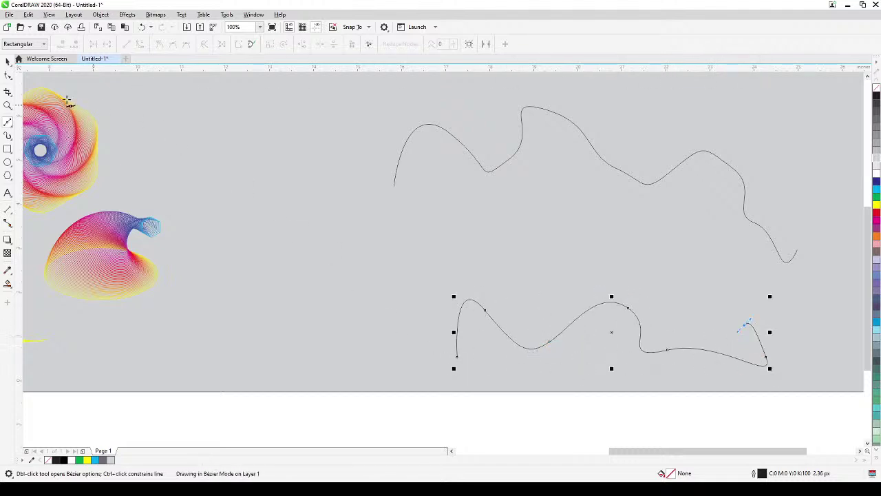
{"action": "left_click", "coordinate": [8, 61]}
Color the lower curve's outline yellow and the upper curve's outline cyan
{"action": "left_click_drag", "start_coordinate": [410, 361], "coordinate": [283, 366]}
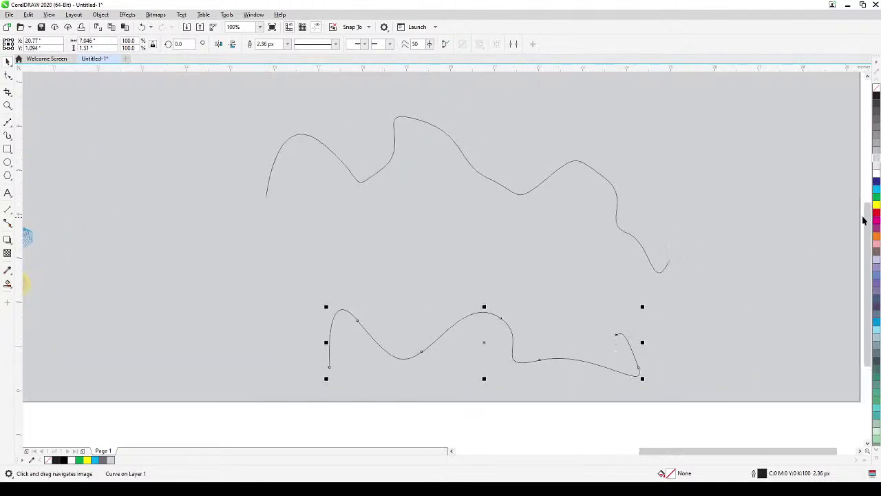
{"action": "right_click", "coordinate": [876, 204]}
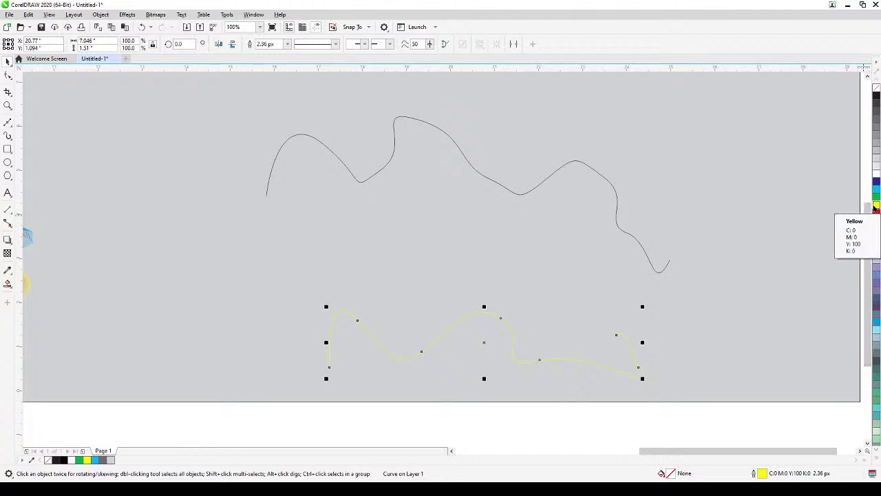
{"action": "left_click", "coordinate": [618, 227]}
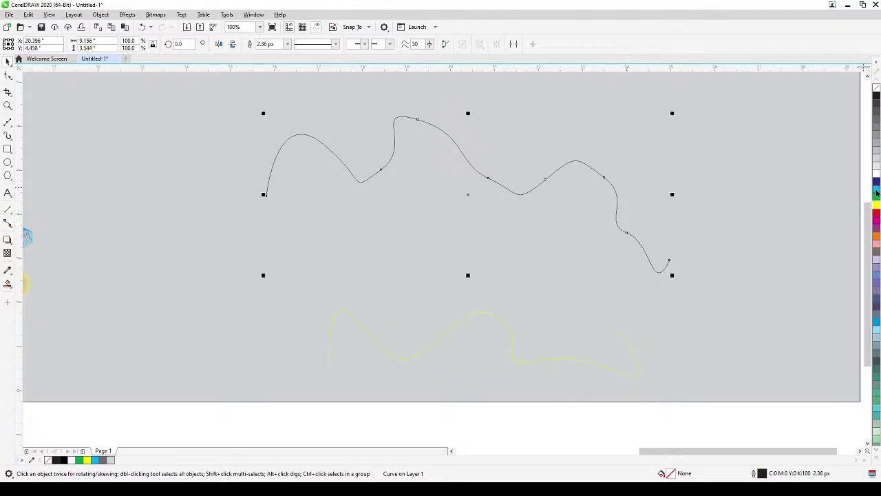
{"action": "right_click", "coordinate": [877, 194]}
Fill the background rectangle with 100% black
{"action": "left_click", "coordinate": [861, 110]}
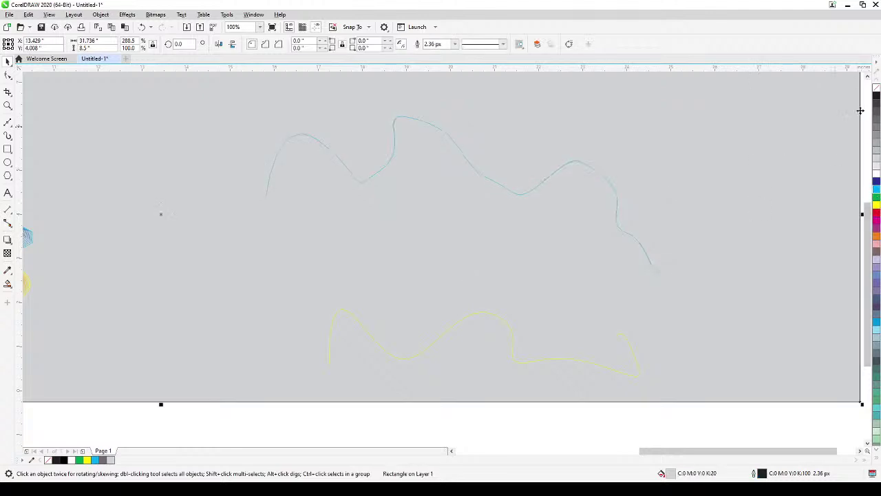
{"action": "left_click", "coordinate": [876, 98]}
{"action": "left_click_drag", "start_coordinate": [659, 324], "coordinate": [633, 349]}
{"action": "scroll", "coordinate": [633, 353], "scroll_direction": "down", "scroll_amount": 1}
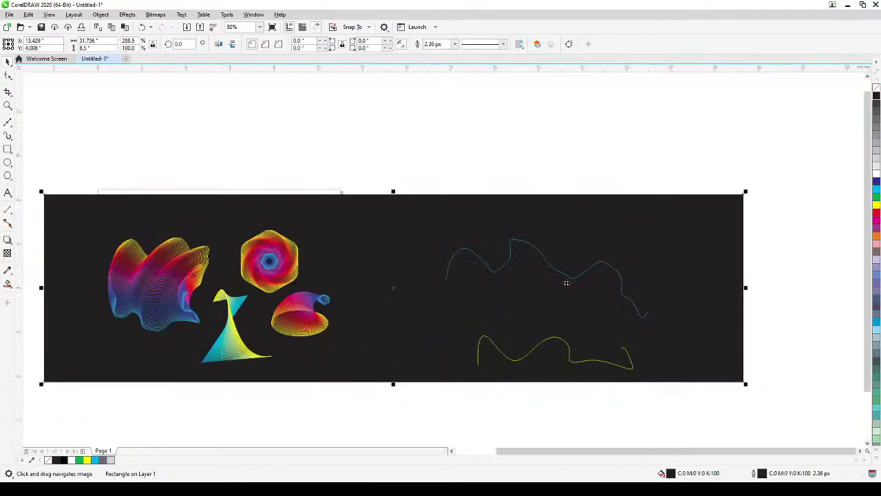
Blend the cyan and yellow curves with 100 steps, using the direct color blend
{"action": "scroll", "coordinate": [566, 285], "scroll_direction": "up", "scroll_amount": 1}
{"action": "left_click_drag", "start_coordinate": [568, 289], "coordinate": [531, 257]}
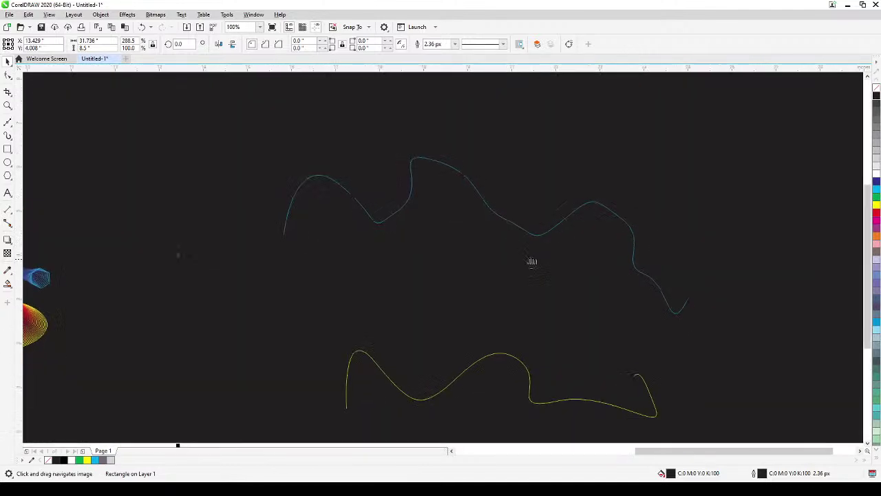
{"action": "left_click", "coordinate": [525, 237]}
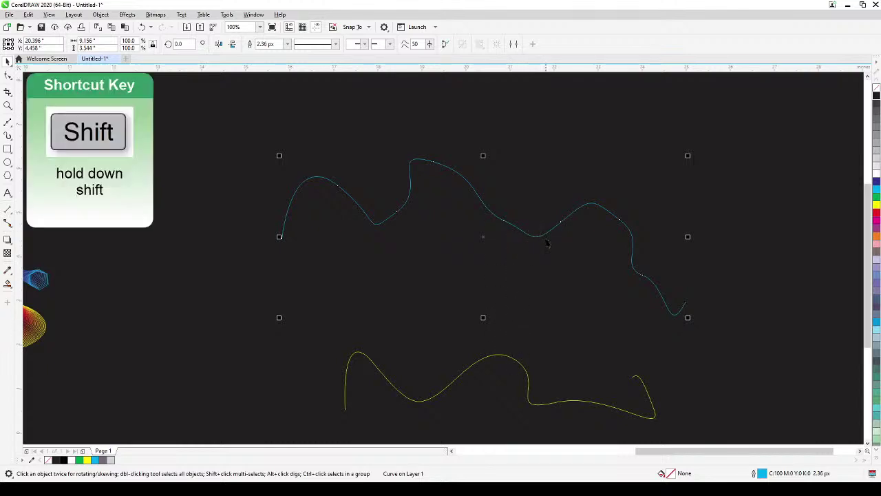
{"action": "left_click", "coordinate": [468, 372], "text": "shift"}
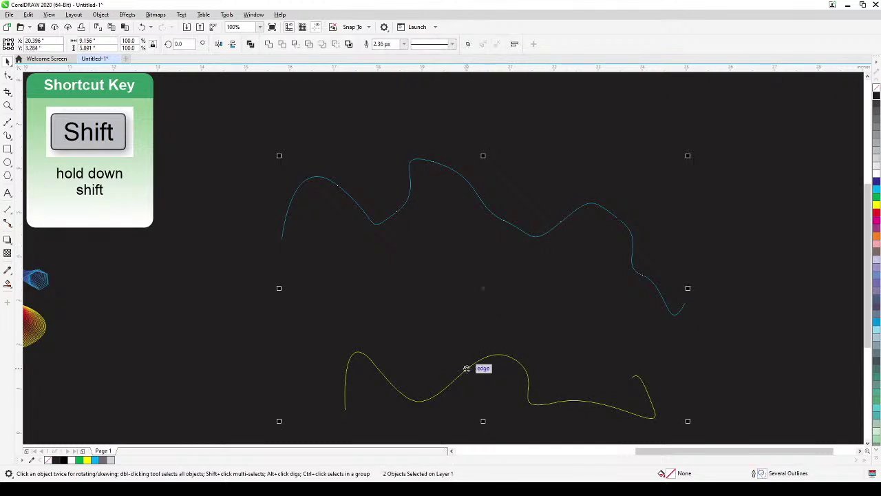
{"action": "left_click", "coordinate": [127, 14]}
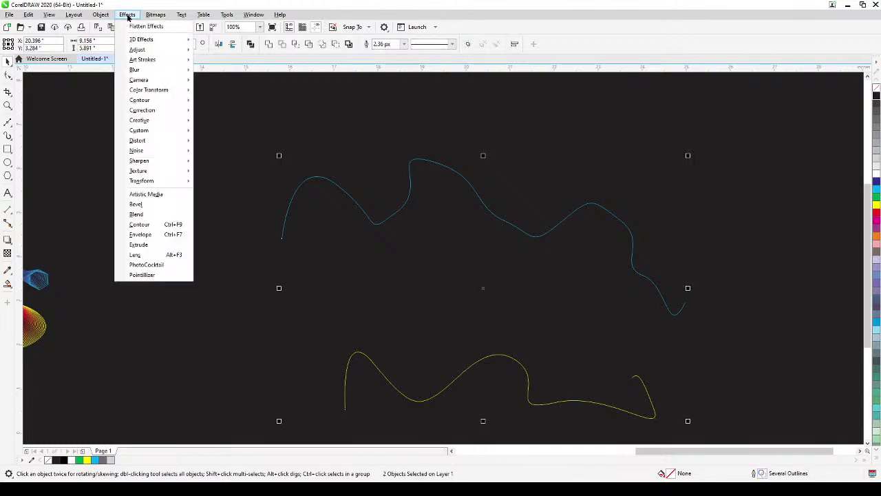
{"action": "left_click", "coordinate": [137, 214]}
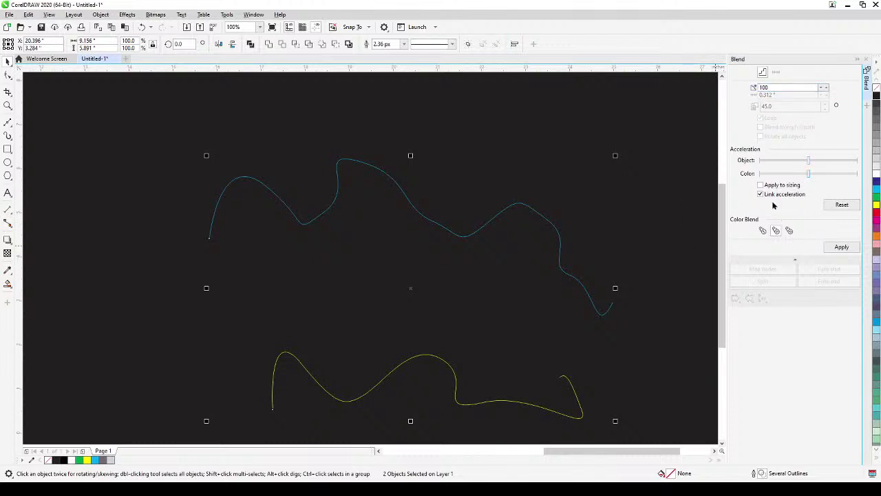
{"action": "left_click", "coordinate": [762, 231]}
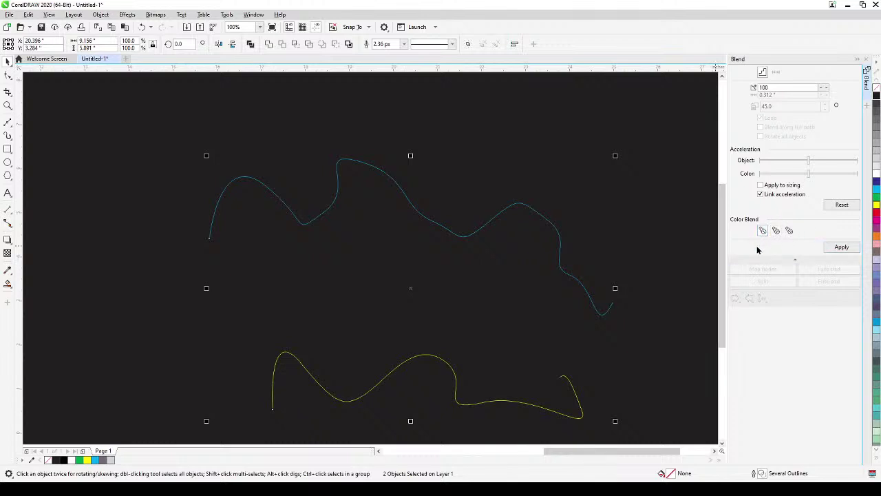
{"action": "left_click", "coordinate": [841, 247]}
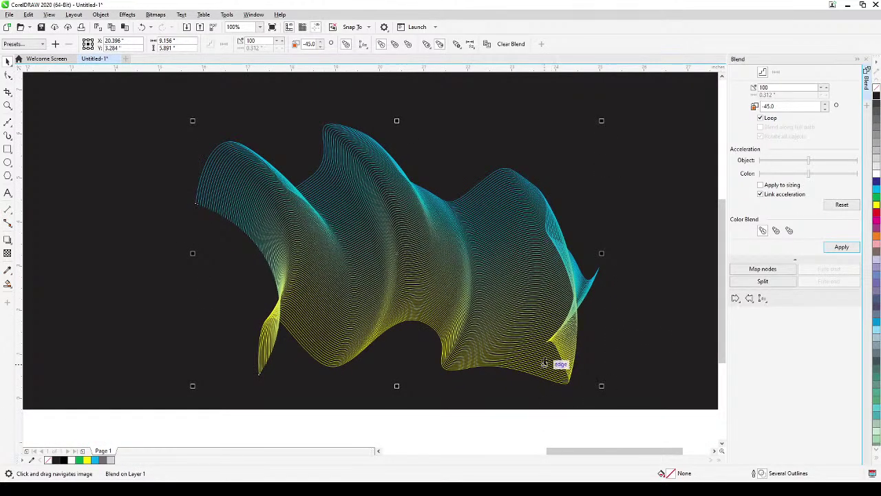
Apply the clockwise color blend to the blended curves so the colors pass through green
{"action": "left_click", "coordinate": [509, 422]}
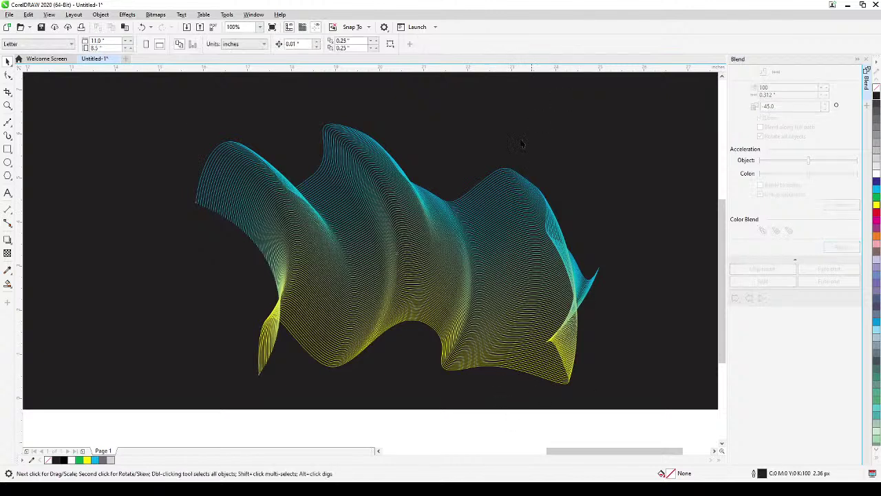
{"action": "left_click", "coordinate": [506, 268]}
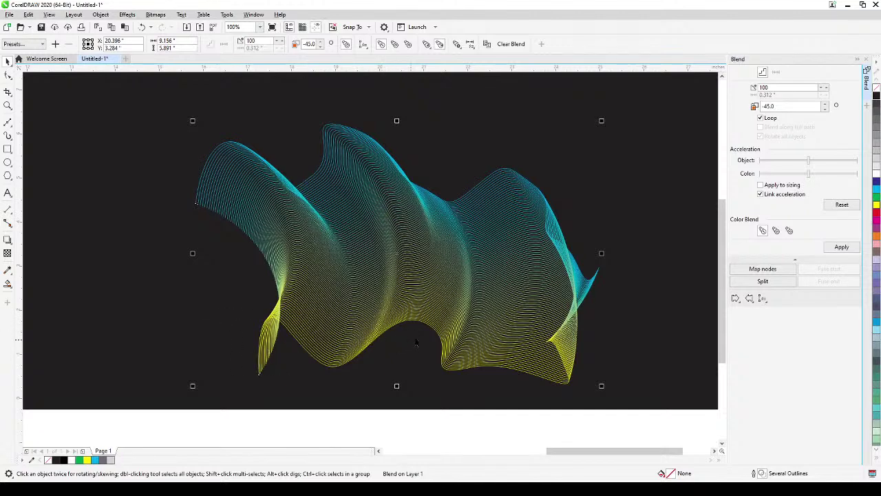
{"action": "key", "text": "h"}
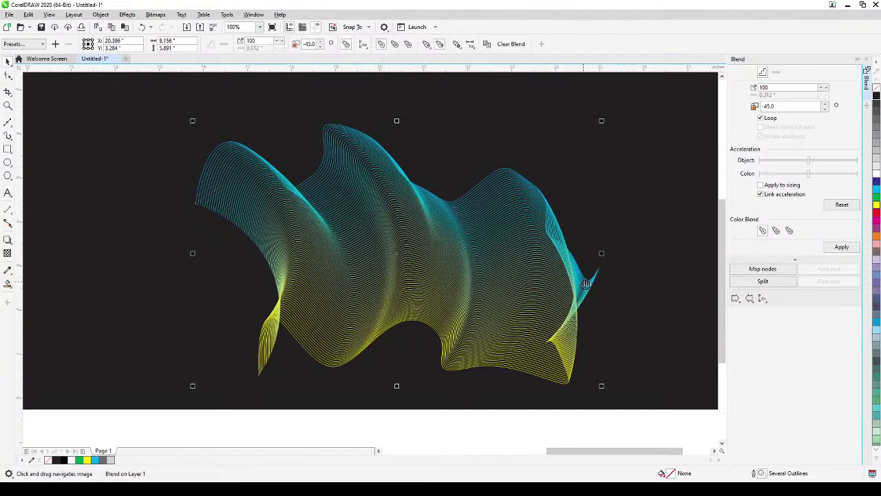
{"action": "left_click_drag", "start_coordinate": [584, 283], "coordinate": [544, 283]}
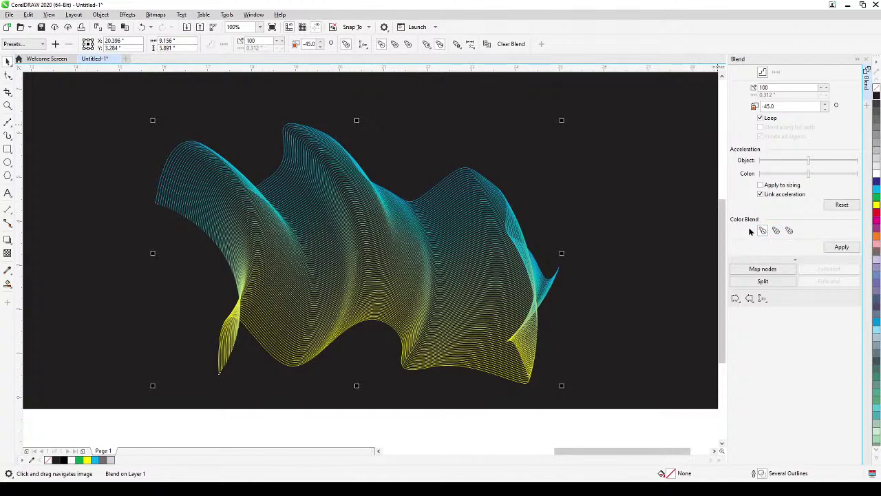
{"action": "left_click", "coordinate": [775, 231]}
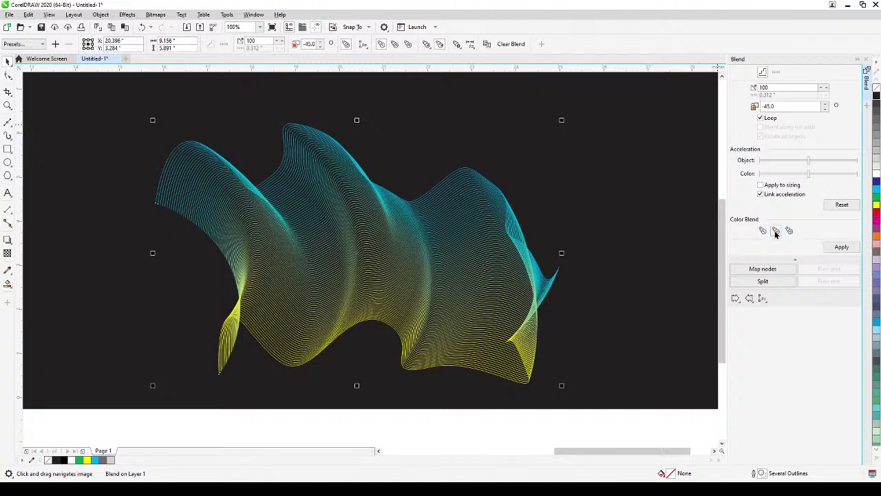
{"action": "left_click", "coordinate": [844, 247]}
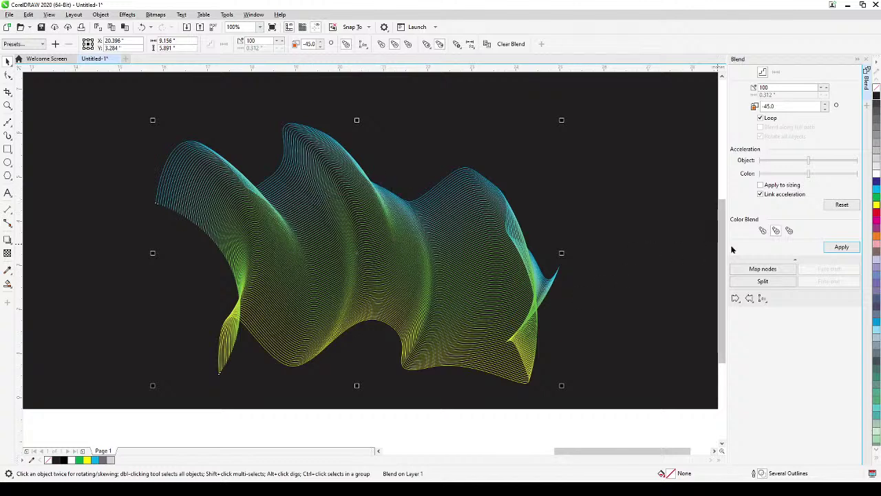
Apply the counterclockwise color blend to the blended curves so the colors pass through blue, magenta and red, then deselect the blend
{"action": "left_click", "coordinate": [789, 231]}
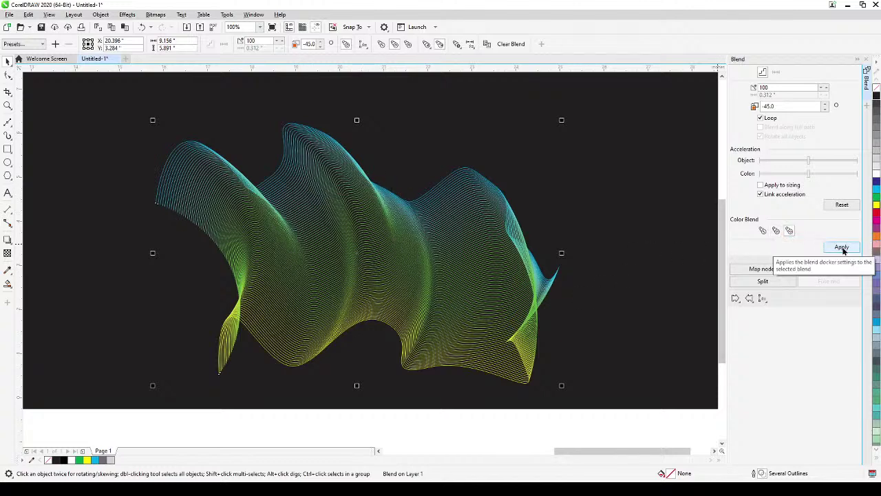
{"action": "left_click", "coordinate": [842, 247]}
{"action": "scroll", "coordinate": [627, 275], "scroll_direction": "down", "scroll_amount": 2}
{"action": "scroll", "coordinate": [628, 275], "scroll_direction": "up", "scroll_amount": 2}
{"action": "left_click_drag", "start_coordinate": [606, 240], "coordinate": [596, 274]}
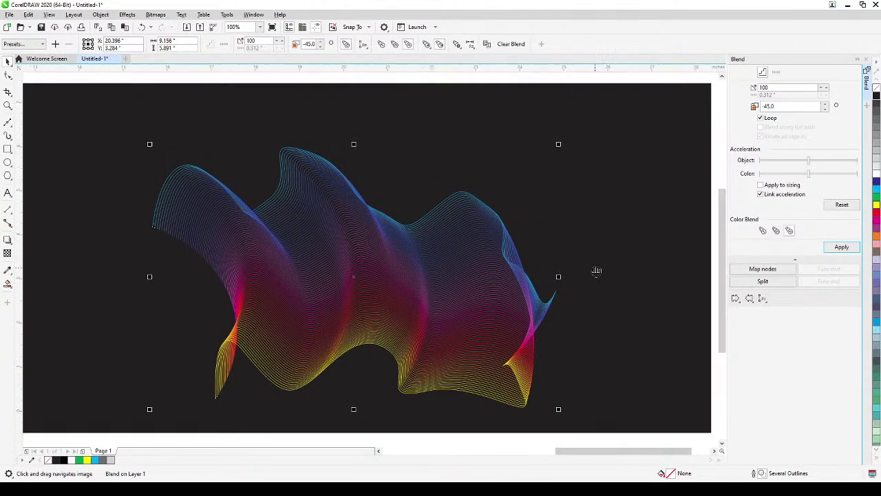
{"action": "left_click_drag", "start_coordinate": [429, 340], "coordinate": [440, 309]}
{"action": "left_click", "coordinate": [410, 429]}
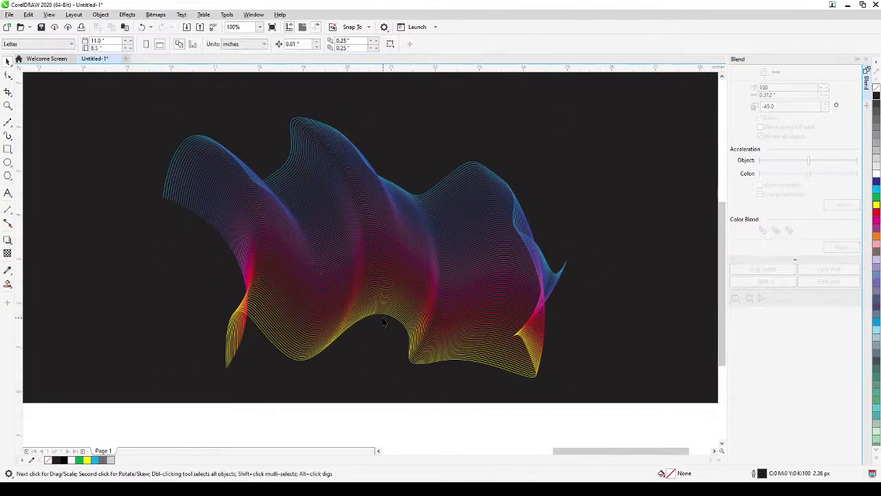
Move only the blend's yellow control curve about 0.9 inches left and 0.4 inches up
{"action": "scroll", "coordinate": [383, 323], "scroll_direction": "up", "scroll_amount": 3}
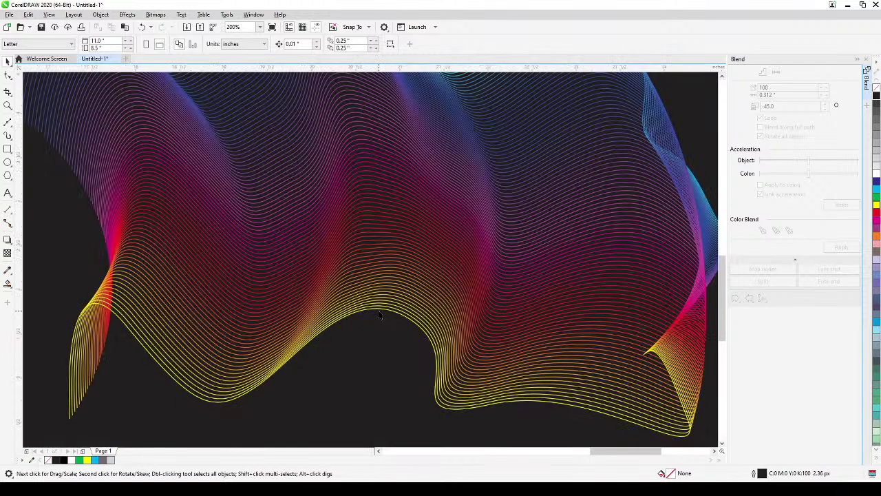
{"action": "scroll", "coordinate": [379, 315], "scroll_direction": "down", "scroll_amount": 3}
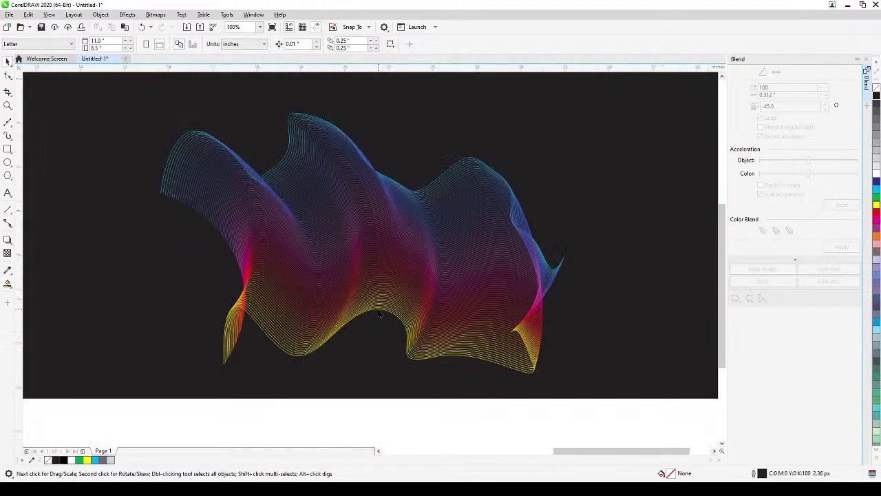
{"action": "left_click", "coordinate": [378, 312]}
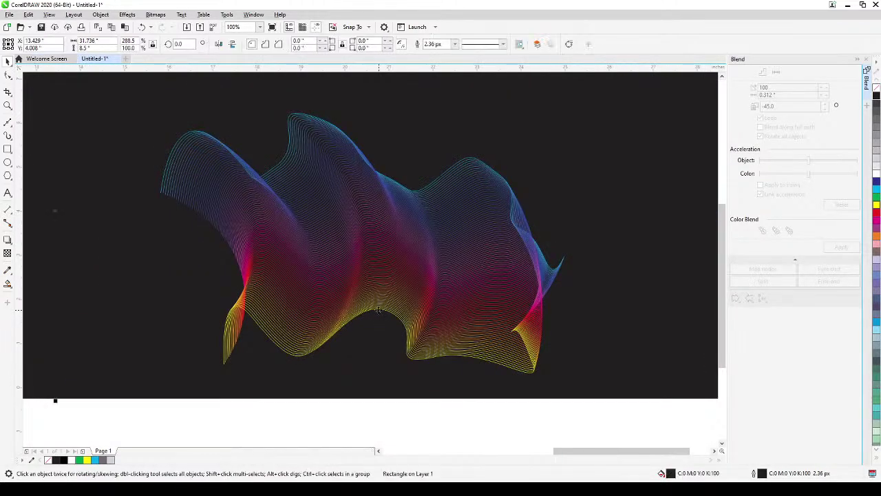
{"action": "scroll", "coordinate": [378, 311], "scroll_direction": "up", "scroll_amount": 6}
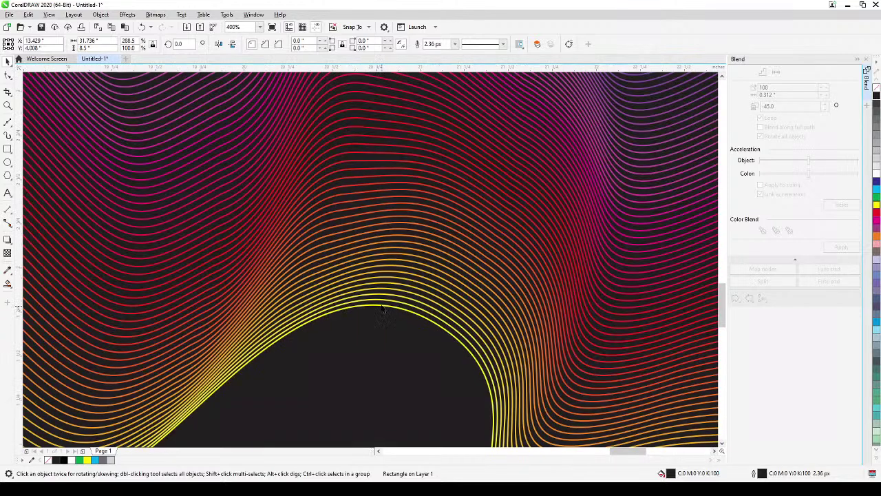
{"action": "left_click", "coordinate": [382, 309]}
{"action": "scroll", "coordinate": [381, 309], "scroll_direction": "down", "scroll_amount": 6}
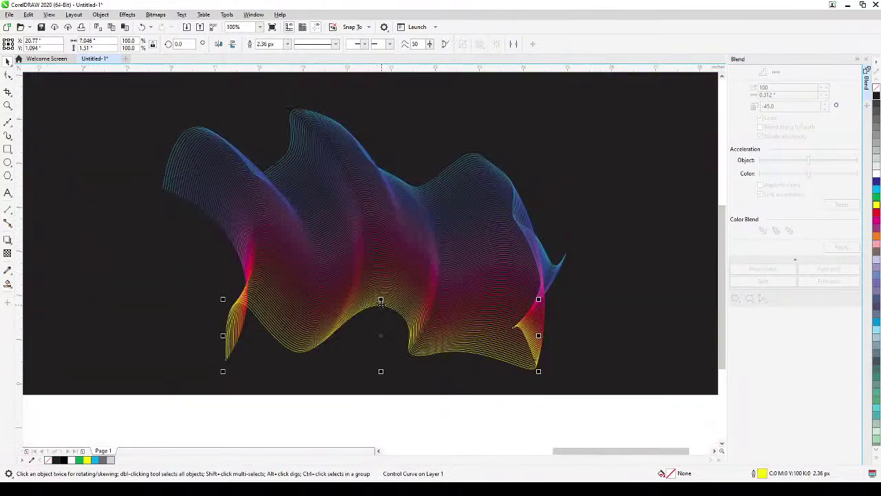
{"action": "left_click_drag", "start_coordinate": [383, 336], "coordinate": [344, 320]}
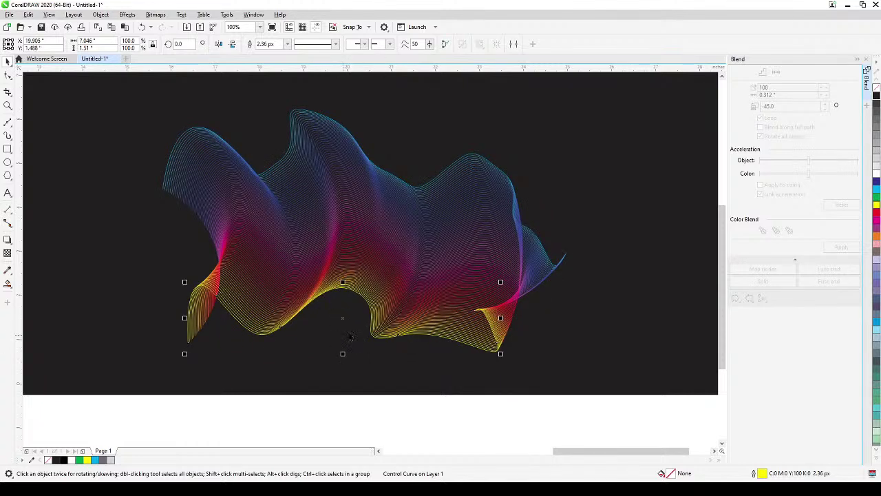
Rotate the yellow control curve clockwise to about 329.5° and move the whole blend up about 0.75 inches, fully onto the black background
{"action": "left_click", "coordinate": [342, 317]}
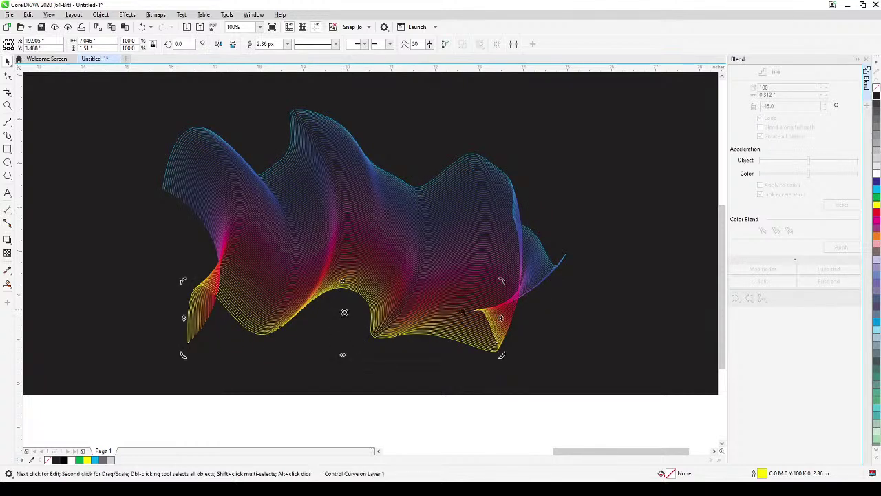
{"action": "left_click_drag", "start_coordinate": [503, 280], "coordinate": [524, 311]}
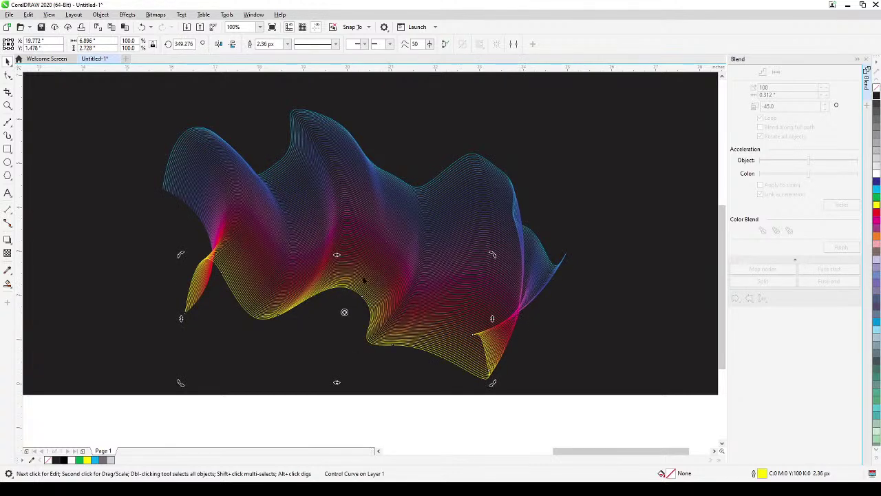
{"action": "left_click_drag", "start_coordinate": [180, 255], "coordinate": [223, 231]}
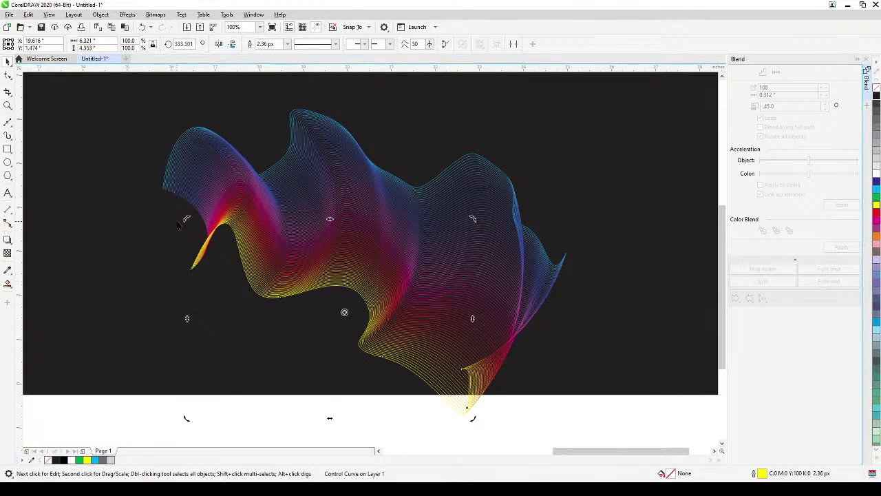
{"action": "left_click_drag", "start_coordinate": [186, 217], "coordinate": [200, 206]}
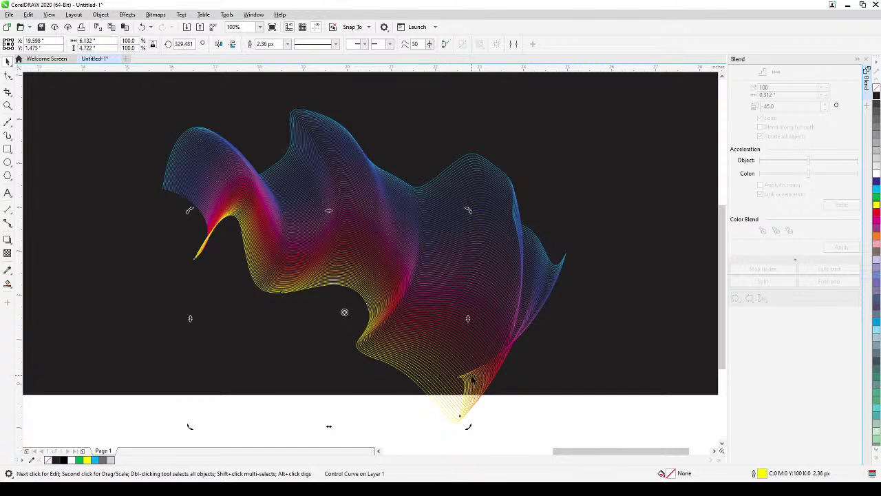
{"action": "left_click", "coordinate": [387, 310]}
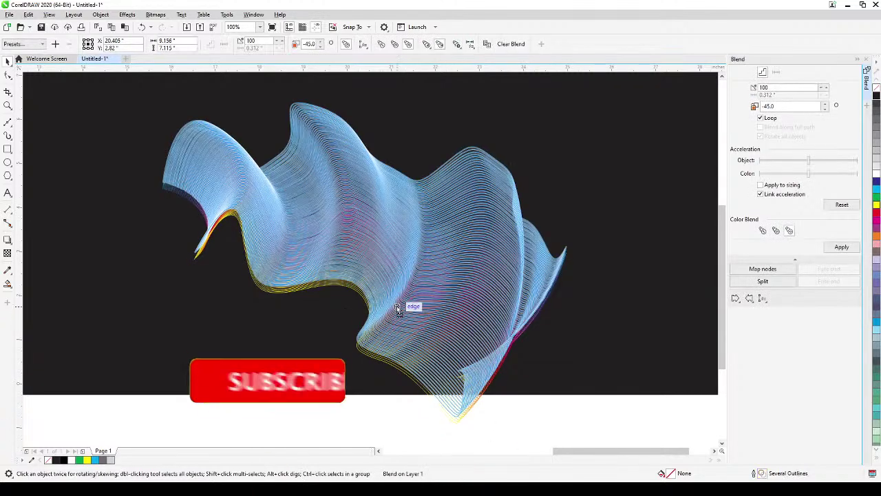
{"action": "left_click_drag", "start_coordinate": [397, 277], "coordinate": [396, 275]}
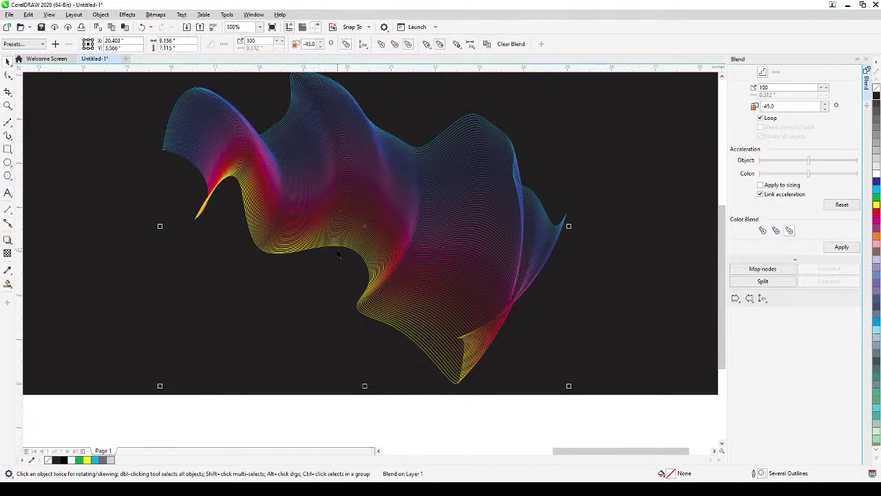
Reshape the middle of the yellow control curve with the Shape tool, bending its node handles into a sharp fold and a rounder bulge
{"action": "left_click", "coordinate": [8, 74]}
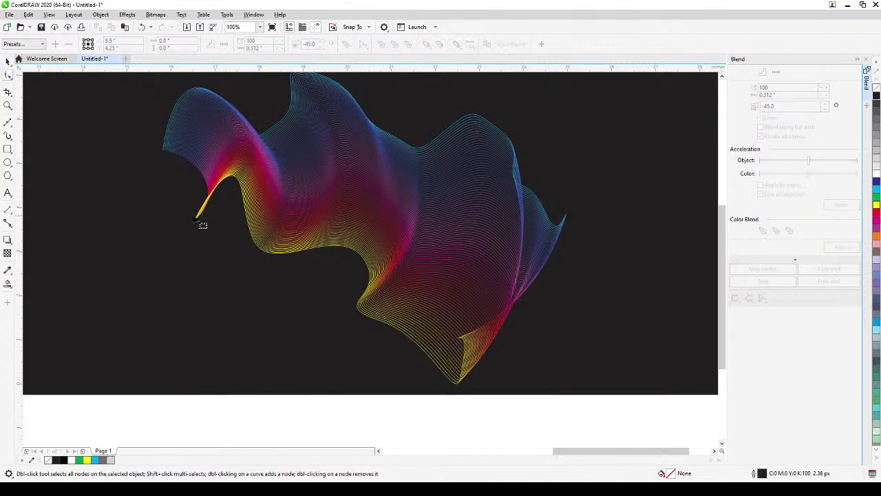
{"action": "left_click", "coordinate": [203, 222]}
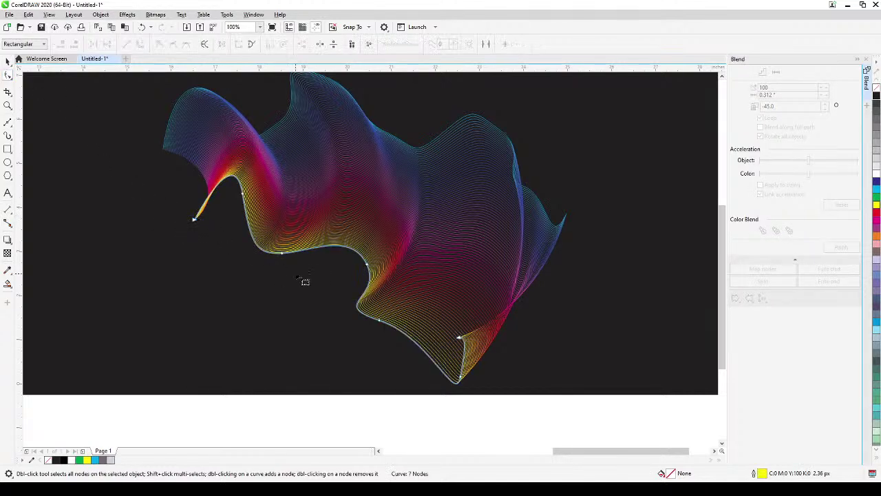
{"action": "left_click", "coordinate": [283, 256]}
{"action": "left_click_drag", "start_coordinate": [314, 252], "coordinate": [245, 199]}
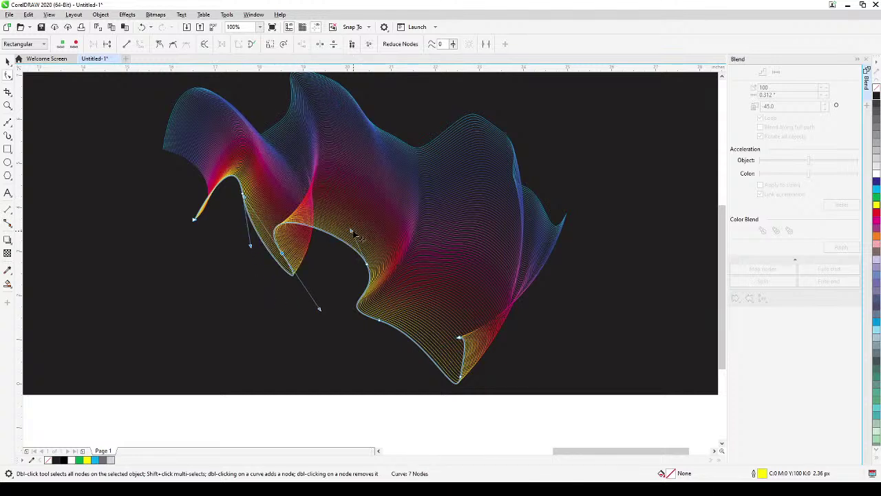
{"action": "left_click_drag", "start_coordinate": [353, 234], "coordinate": [395, 263]}
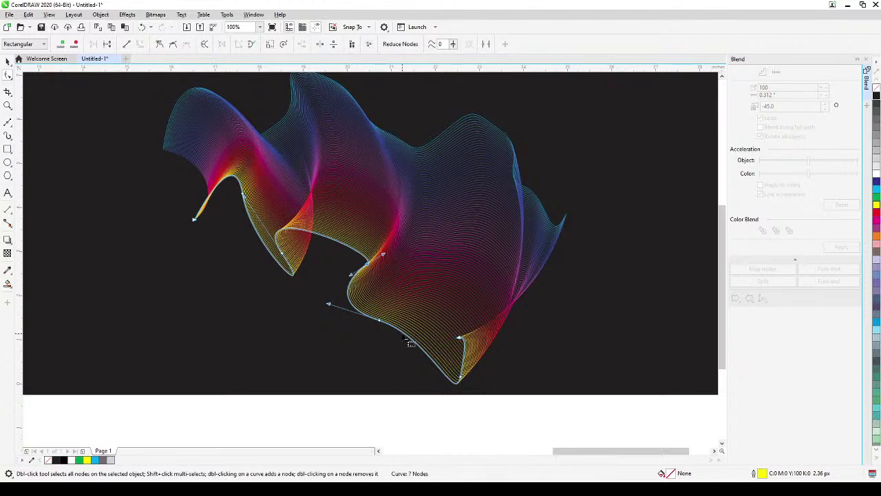
Add a node to the lower section of the yellow control curve, raise it into an arch, and adjust its handle to smooth the bend
{"action": "double_click", "coordinate": [406, 337]}
{"action": "left_click_drag", "start_coordinate": [410, 340], "coordinate": [413, 285]}
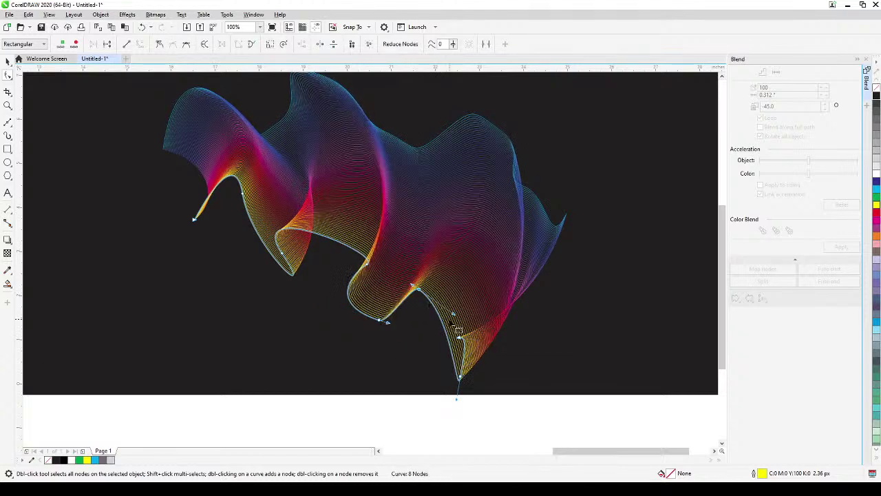
{"action": "left_click_drag", "start_coordinate": [455, 318], "coordinate": [398, 278]}
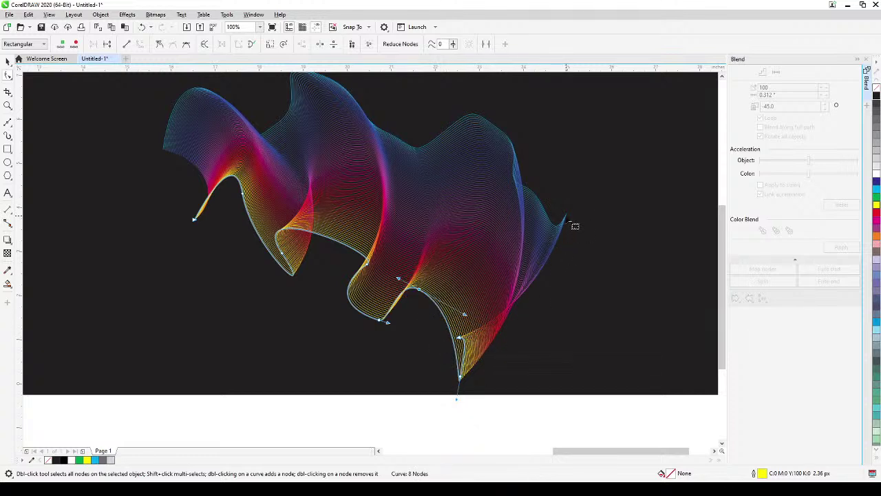
{"action": "left_click", "coordinate": [8, 60]}
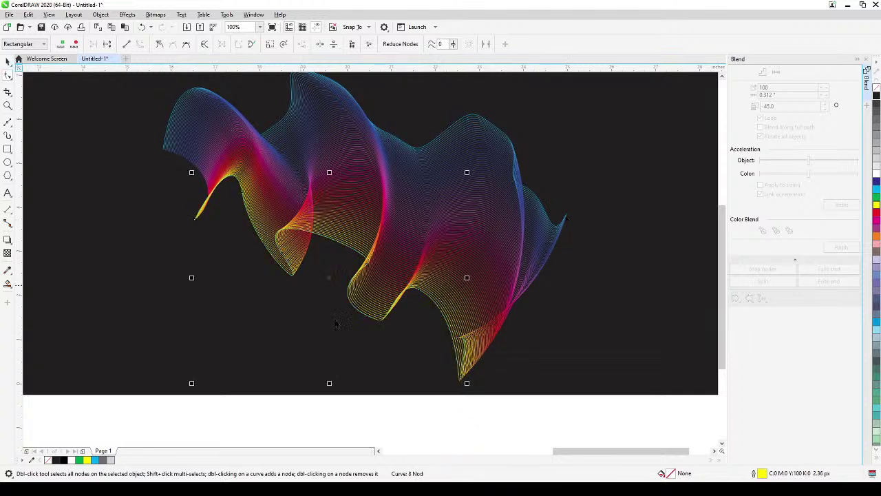
Deselect the curve and examine the wave-shaped blend alongside the other sample blends on the black background
{"action": "left_click", "coordinate": [315, 420]}
{"action": "scroll", "coordinate": [317, 419], "scroll_direction": "down", "scroll_amount": 1}
{"action": "left_click_drag", "start_coordinate": [316, 418], "coordinate": [519, 356]}
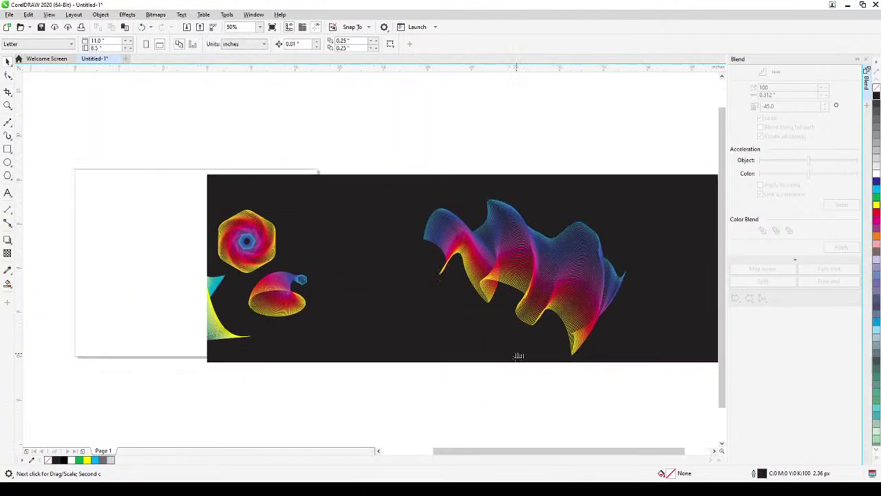
{"action": "left_click_drag", "start_coordinate": [384, 292], "coordinate": [309, 293]}
{"action": "scroll", "coordinate": [367, 290], "scroll_direction": "up", "scroll_amount": 2}
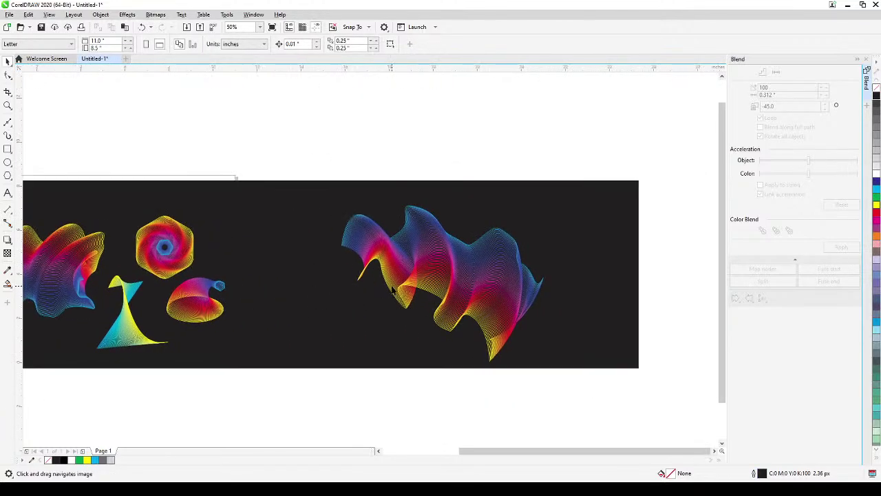
{"action": "left_click_drag", "start_coordinate": [468, 291], "coordinate": [245, 313]}
{"action": "scroll", "coordinate": [234, 314], "scroll_direction": "down", "scroll_amount": 1}
{"action": "scroll", "coordinate": [397, 331], "scroll_direction": "down", "scroll_amount": 1}
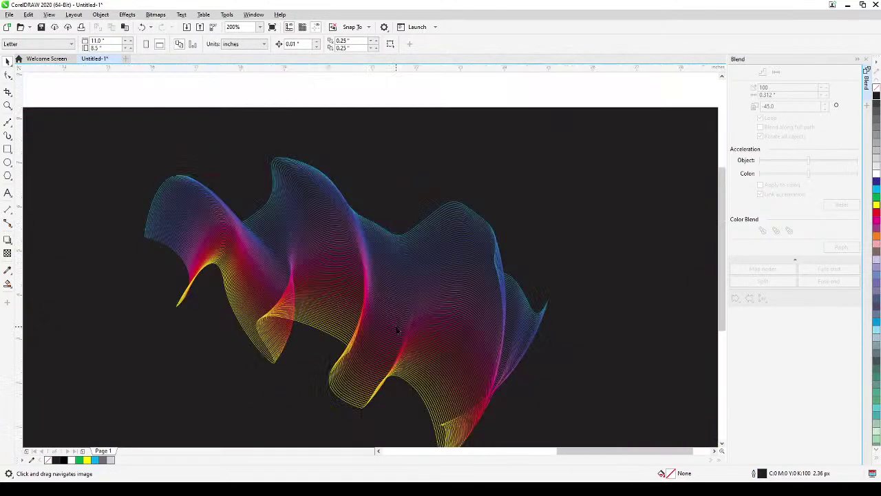
{"action": "left_click_drag", "start_coordinate": [300, 339], "coordinate": [450, 275]}
{"action": "scroll", "coordinate": [385, 317], "scroll_direction": "down", "scroll_amount": 1}
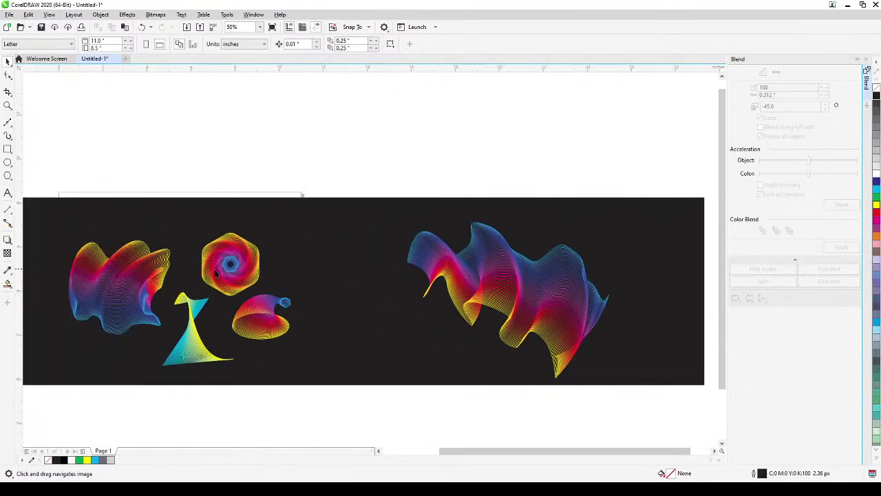
{"action": "scroll", "coordinate": [241, 275], "scroll_direction": "up", "scroll_amount": 1}
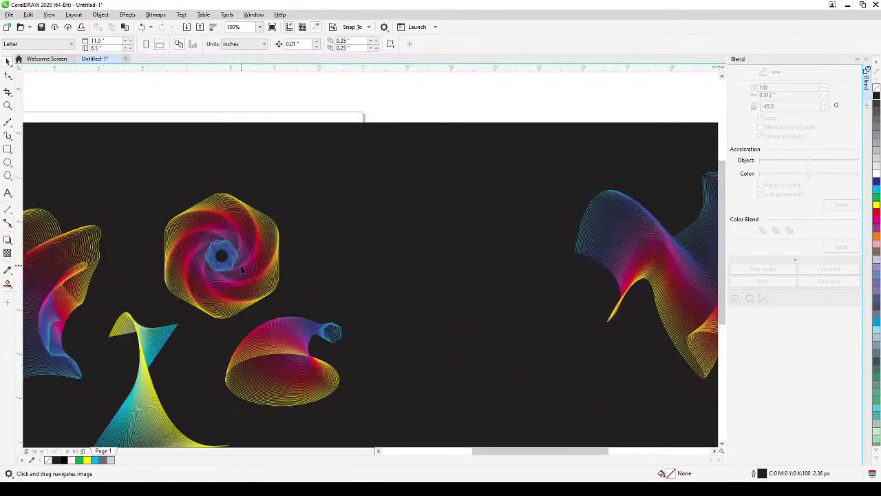
{"action": "scroll", "coordinate": [242, 270], "scroll_direction": "down", "scroll_amount": 1}
{"action": "scroll", "coordinate": [468, 298], "scroll_direction": "right", "scroll_amount": 3}
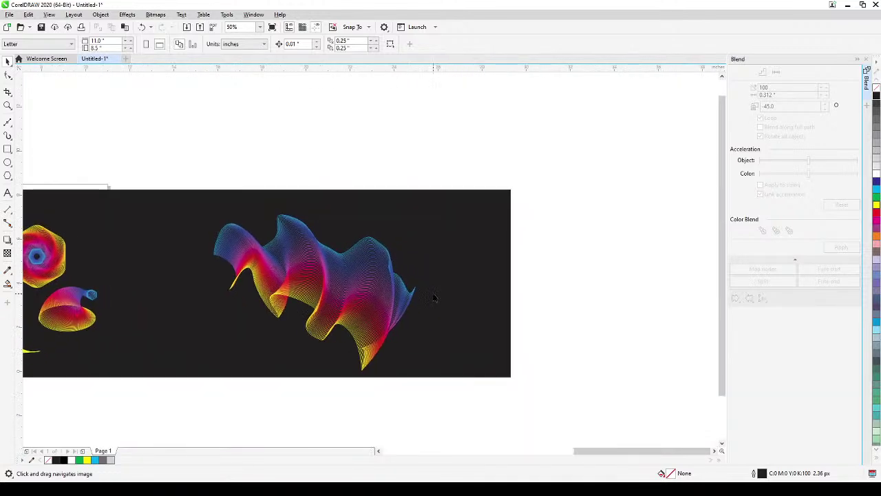
{"action": "scroll", "coordinate": [440, 302], "scroll_direction": "up", "scroll_amount": 1}
{"action": "scroll", "coordinate": [460, 331], "scroll_direction": "left", "scroll_amount": 2}
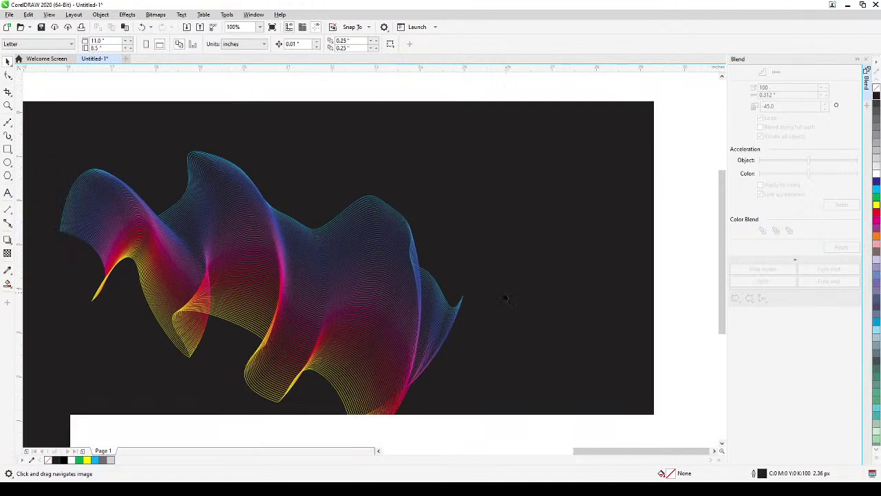
Draw a six-sided polygon about 2.58 by 2.98 inches on the black background beside the wave blend, with a white outline
{"action": "left_click", "coordinate": [8, 150]}
{"action": "left_click", "coordinate": [8, 175]}
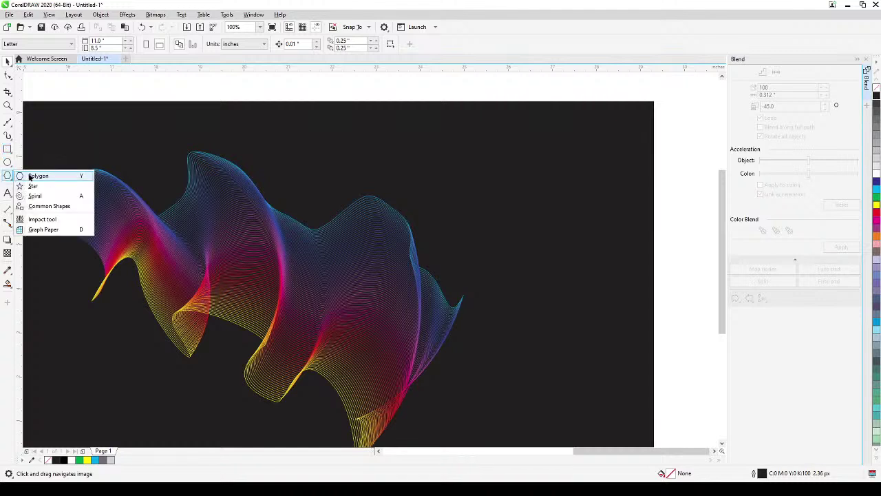
{"action": "left_click", "coordinate": [29, 176]}
{"action": "left_click_drag", "start_coordinate": [482, 158], "coordinate": [614, 285]}
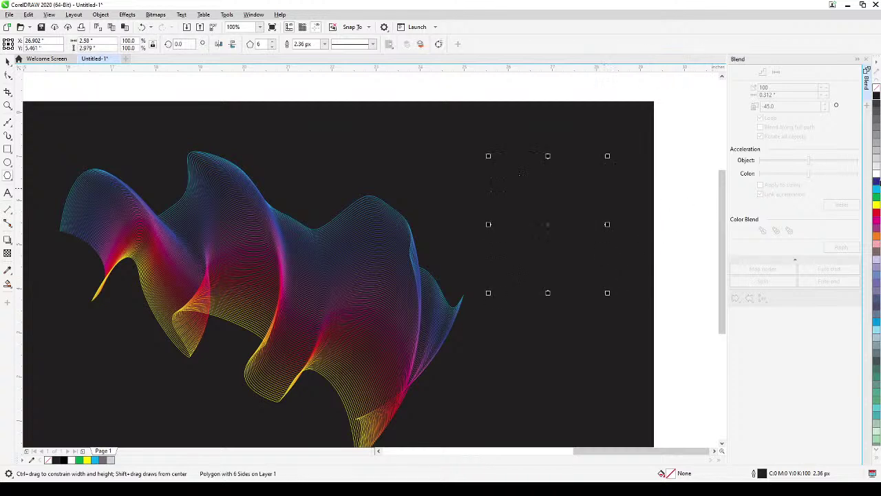
{"action": "right_click", "coordinate": [876, 176]}
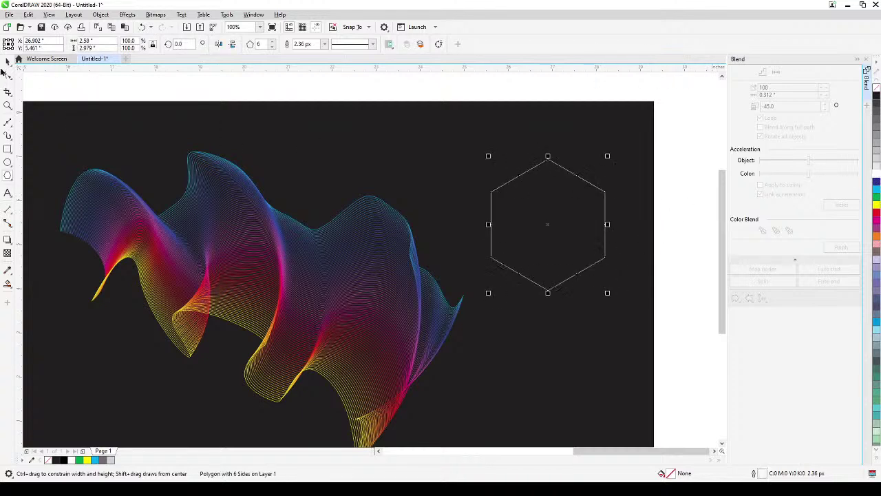
{"action": "left_click", "coordinate": [8, 62]}
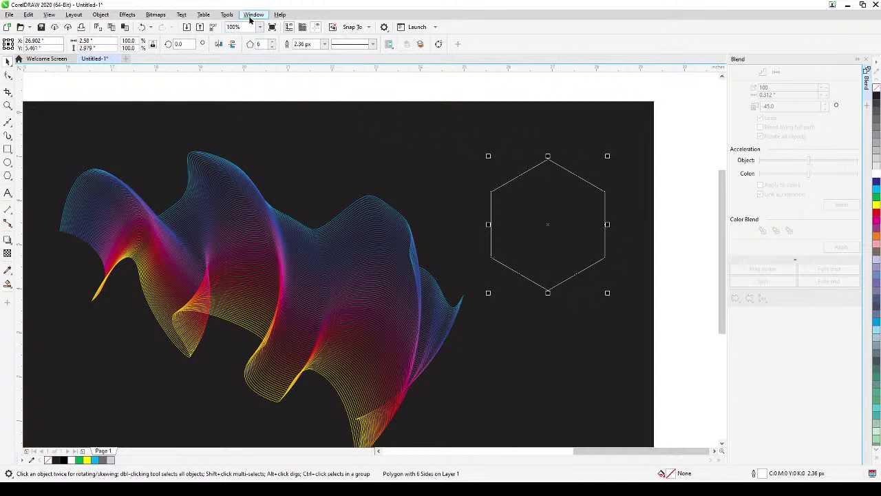
Round the hexagon's corners with a fillet of 0.48 inch radius
{"action": "left_click", "coordinate": [228, 15]}
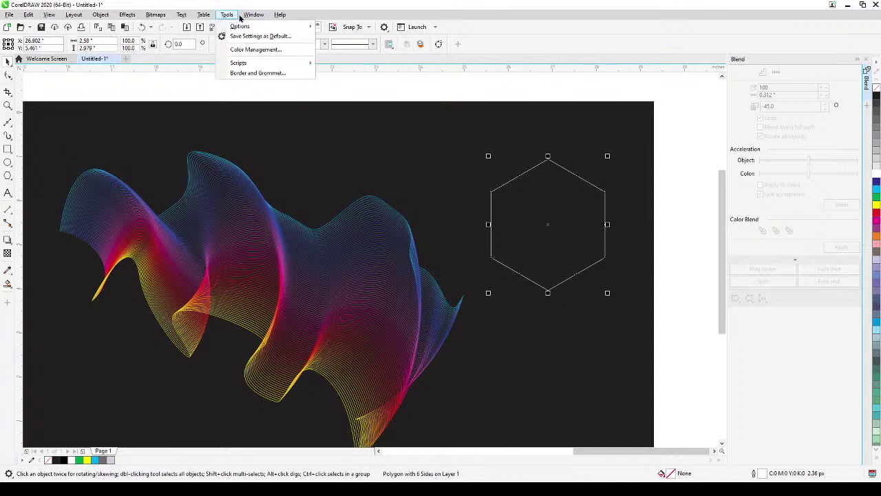
{"action": "mouse_move", "coordinate": [246, 15]}
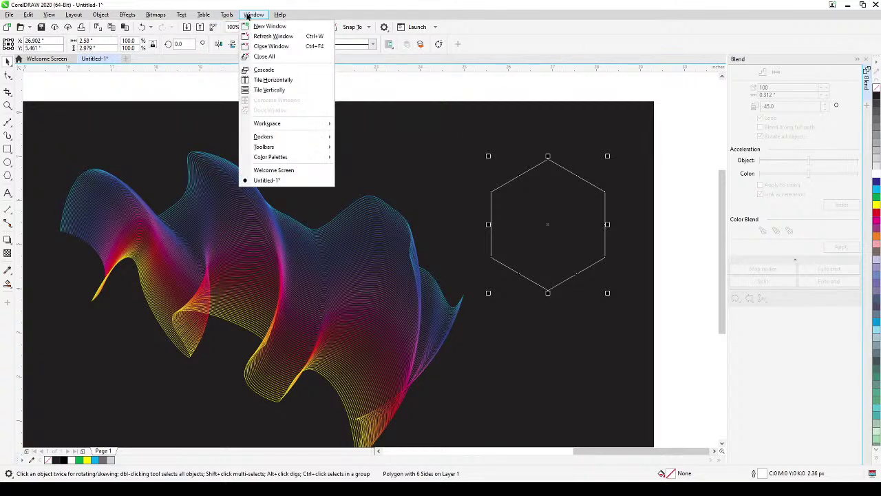
{"action": "mouse_move", "coordinate": [275, 137]}
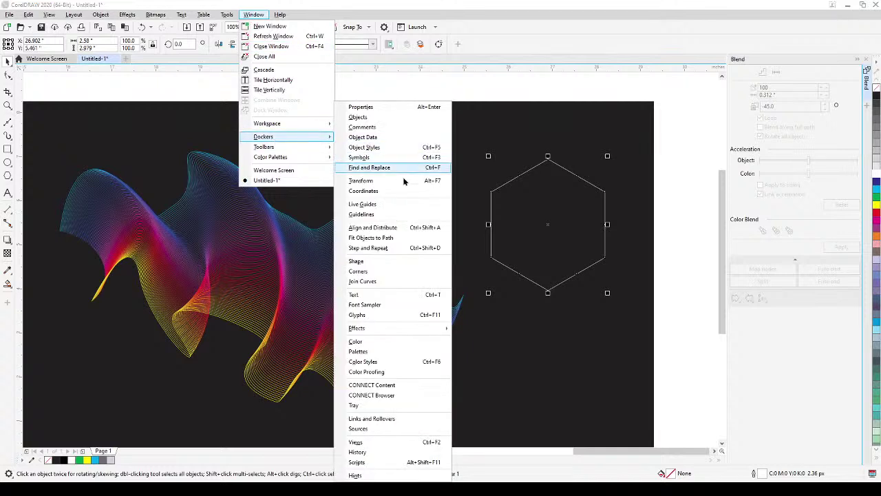
{"action": "left_click", "coordinate": [380, 272]}
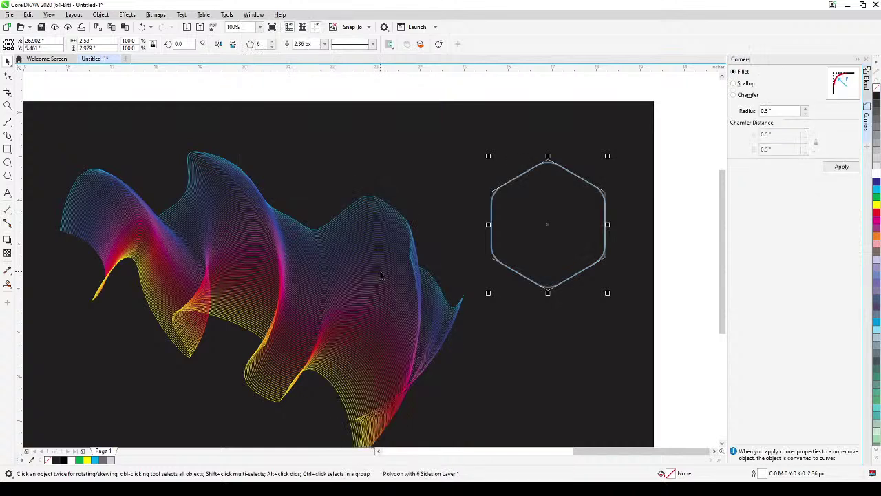
{"action": "left_click", "coordinate": [804, 108]}
{"action": "left_click", "coordinate": [805, 114]}
{"action": "left_click", "coordinate": [805, 114]}
{"action": "left_click", "coordinate": [804, 108]}
{"action": "left_click", "coordinate": [804, 108]}
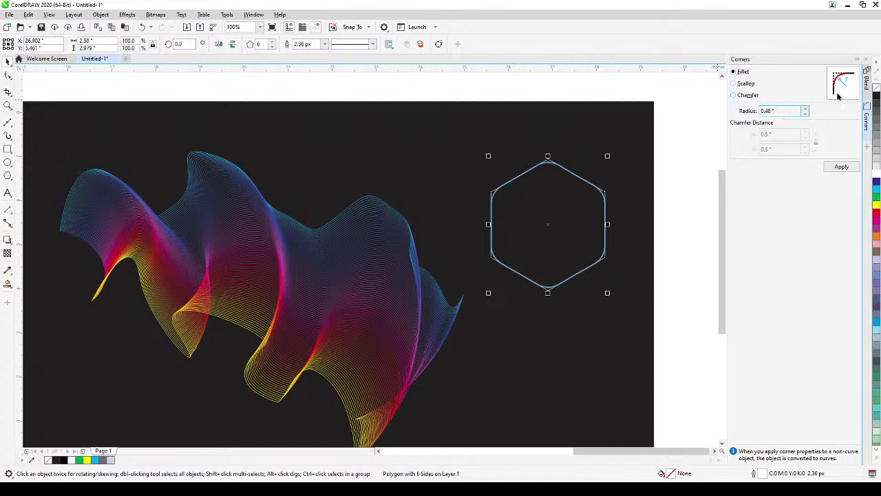
{"action": "left_click", "coordinate": [841, 169]}
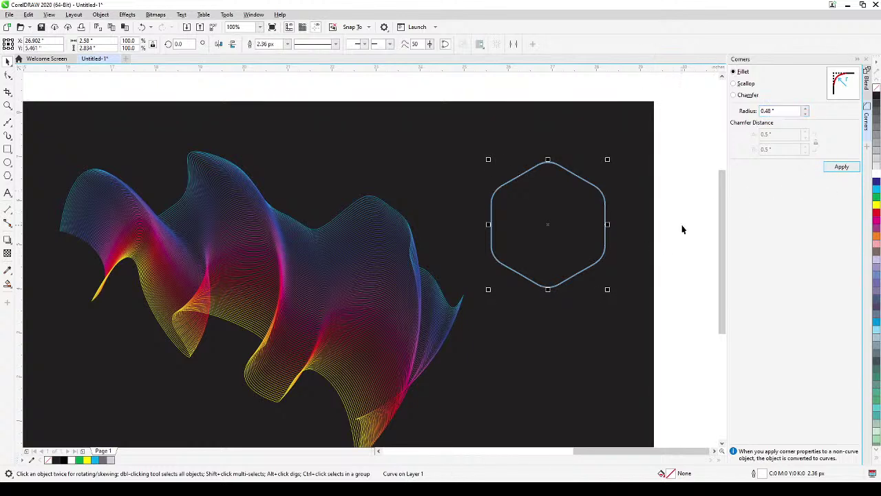
Duplicate the rounded hexagon in place and scale the copy about its center to about 0.4 by 0.44 inches
{"action": "left_click", "coordinate": [621, 214]}
{"action": "left_click", "coordinate": [609, 200]}
{"action": "left_click", "coordinate": [605, 203]}
{"action": "left_click", "coordinate": [603, 196]}
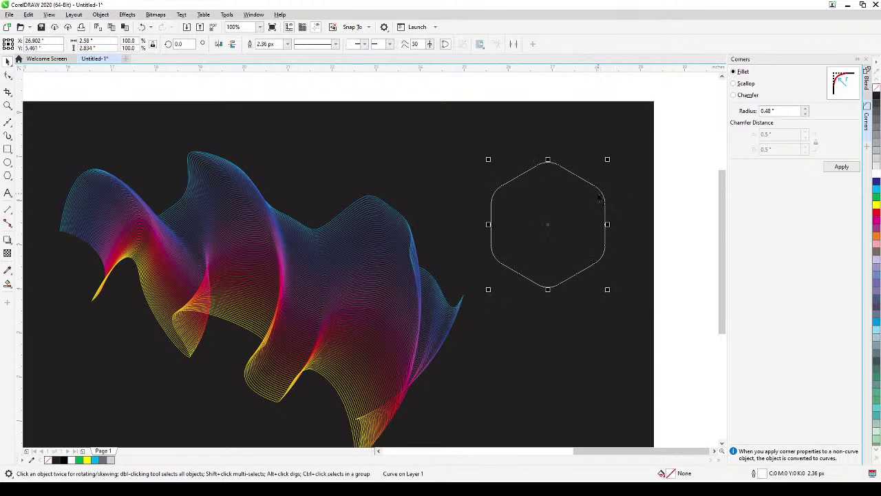
{"action": "key", "text": "KP_Add"}
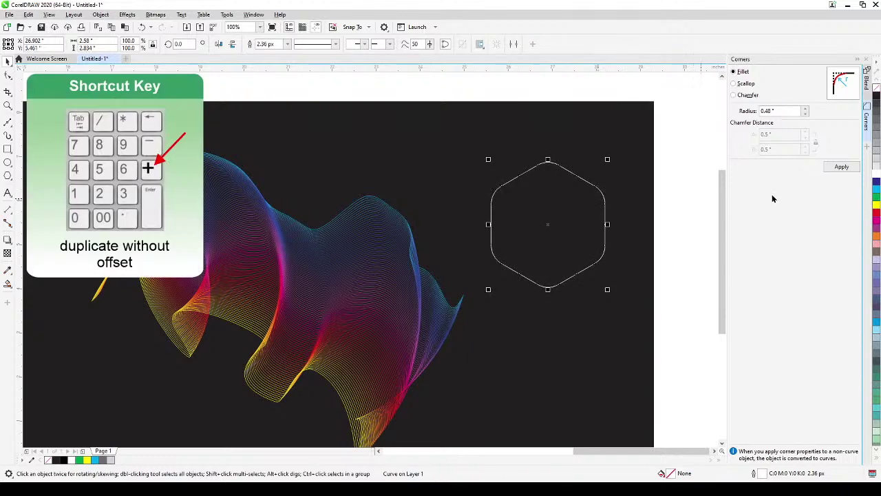
{"action": "left_click_drag", "start_coordinate": [608, 160], "coordinate": [587, 214]}
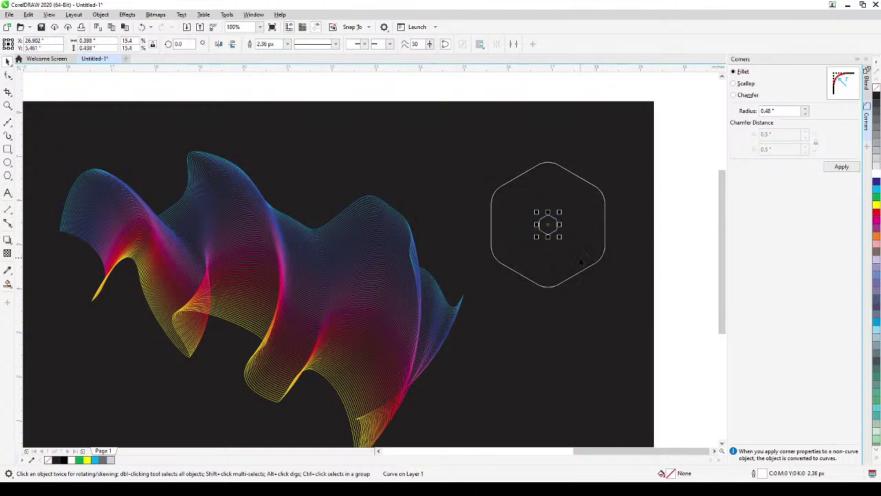
Give the small inner hexagon a yellow outline and rotate it to about 54.6°
{"action": "right_click", "coordinate": [876, 207]}
{"action": "left_click", "coordinate": [554, 229]}
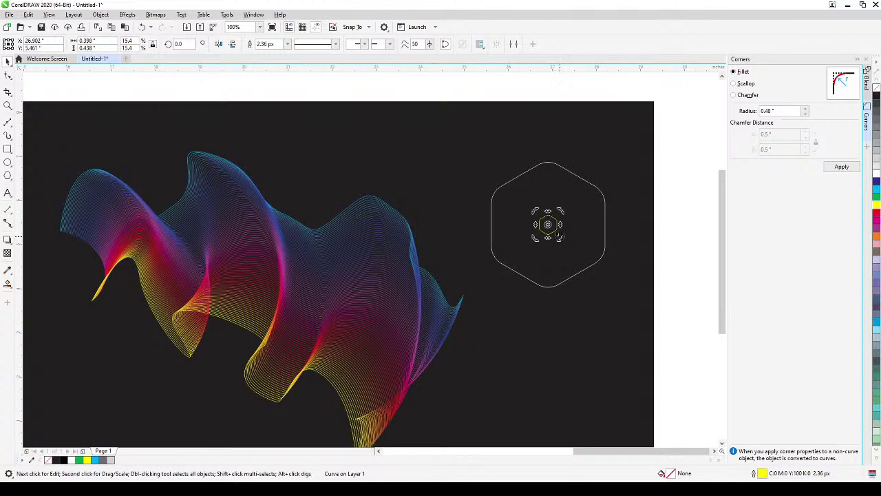
{"action": "left_click_drag", "start_coordinate": [558, 235], "coordinate": [564, 221]}
{"action": "left_click", "coordinate": [673, 224]}
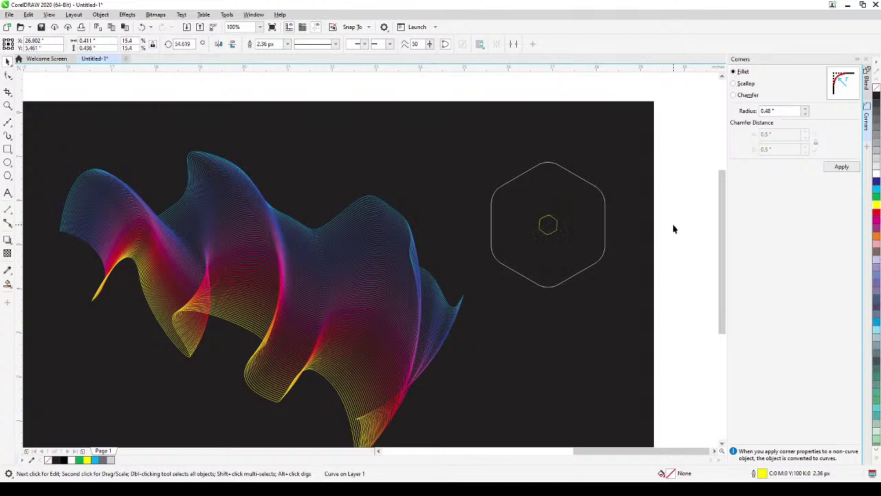
Blend the large and small hexagons with 100 steps, a 45° rotation and Loop, trying the direct and clockwise color paths
{"action": "left_click", "coordinate": [592, 188]}
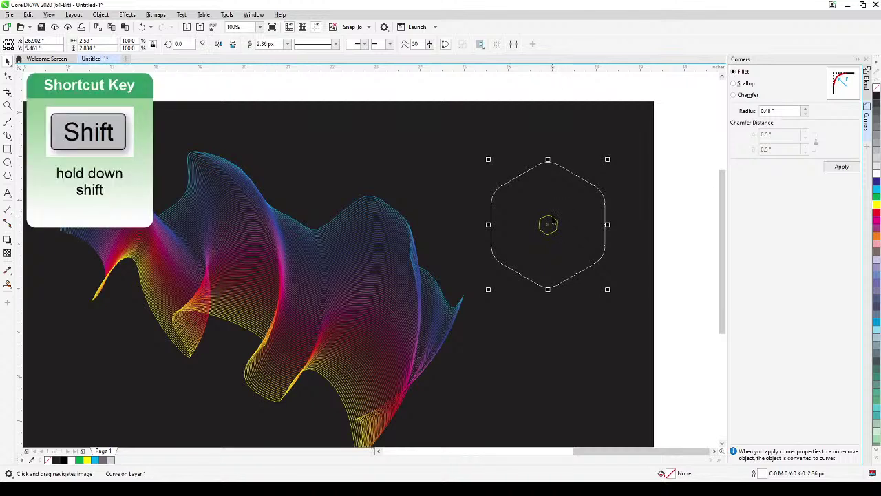
{"action": "left_click", "coordinate": [551, 221], "text": "shift"}
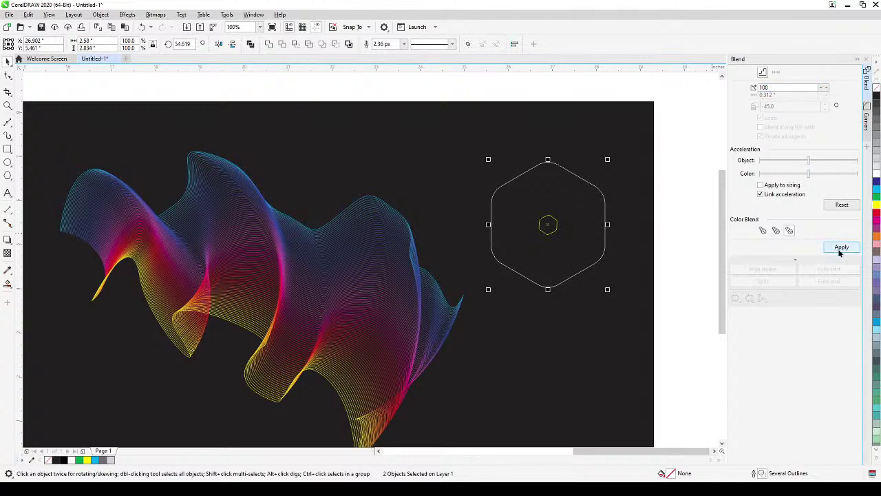
{"action": "left_click", "coordinate": [761, 231]}
{"action": "left_click", "coordinate": [838, 248]}
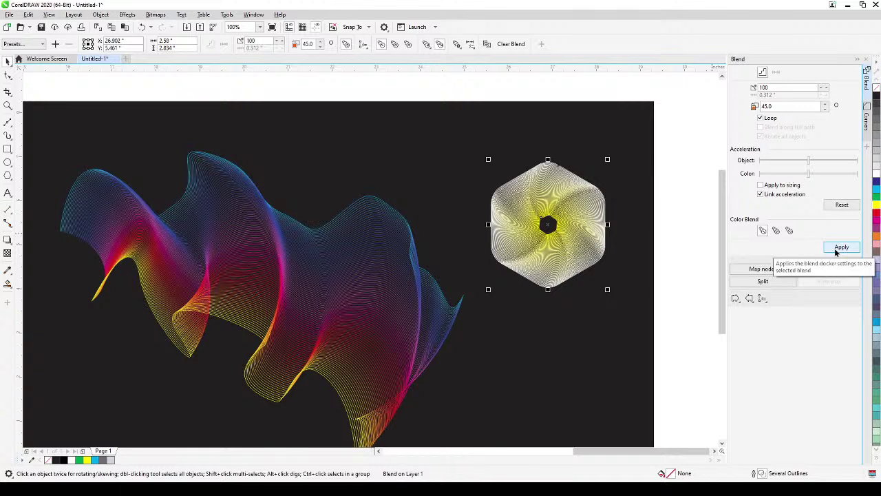
{"action": "left_click", "coordinate": [774, 232]}
{"action": "left_click", "coordinate": [836, 248]}
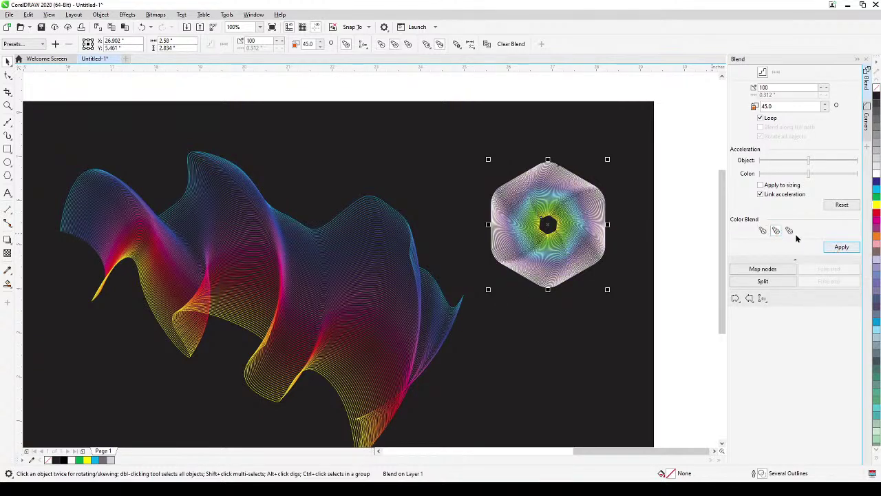
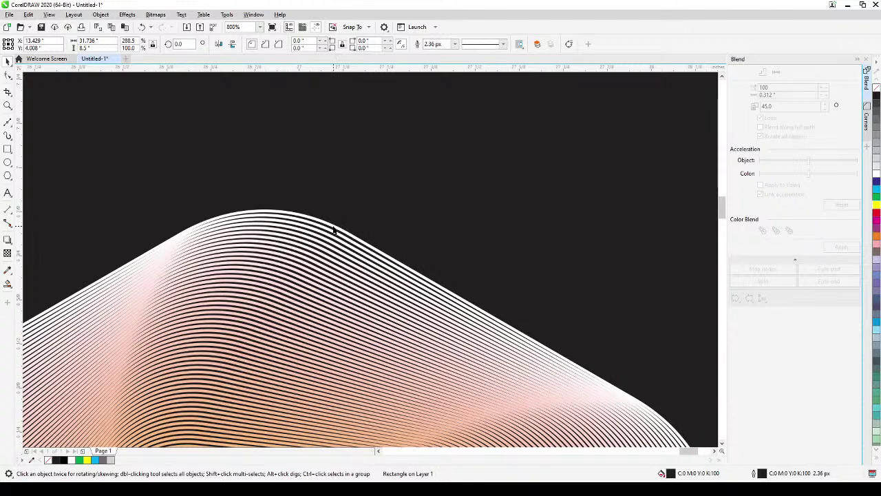
Set the outline of the hexagon blend's outer control curve to cyan
{"action": "left_click", "coordinate": [333, 223]}
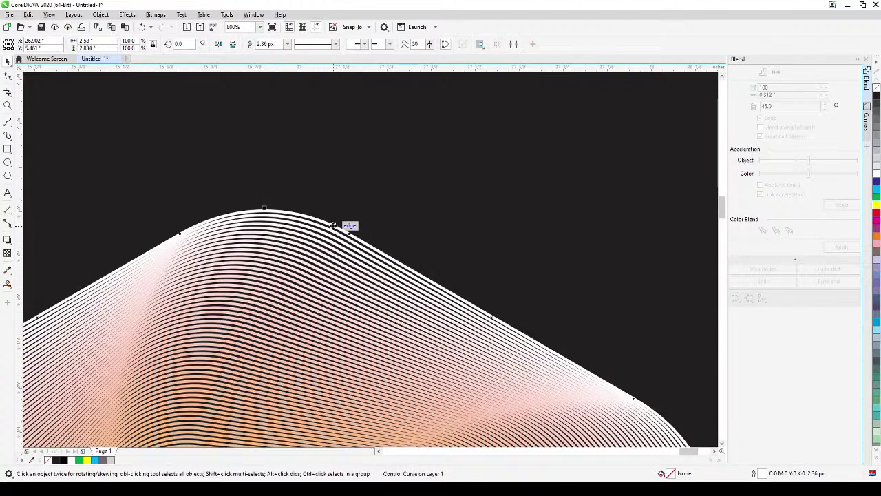
{"action": "scroll", "coordinate": [333, 225], "scroll_direction": "up", "scroll_amount": 2}
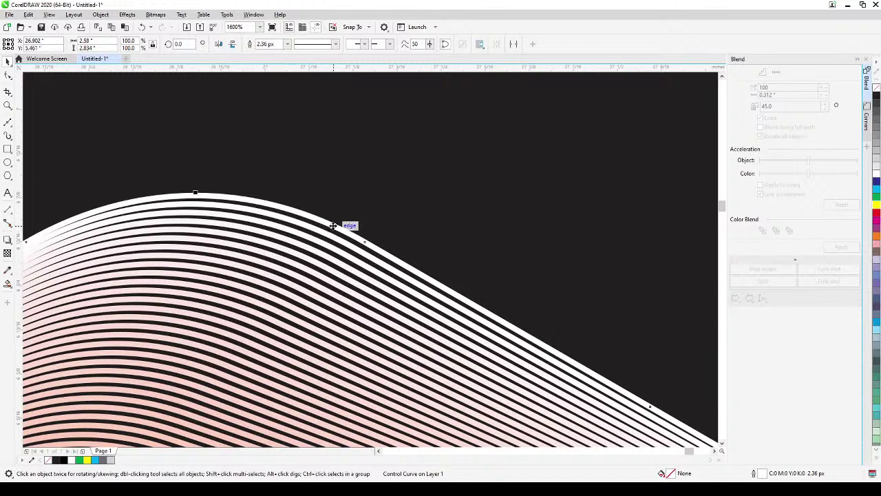
{"action": "right_click", "coordinate": [876, 192]}
{"action": "scroll", "coordinate": [605, 275], "scroll_direction": "down", "scroll_amount": 2}
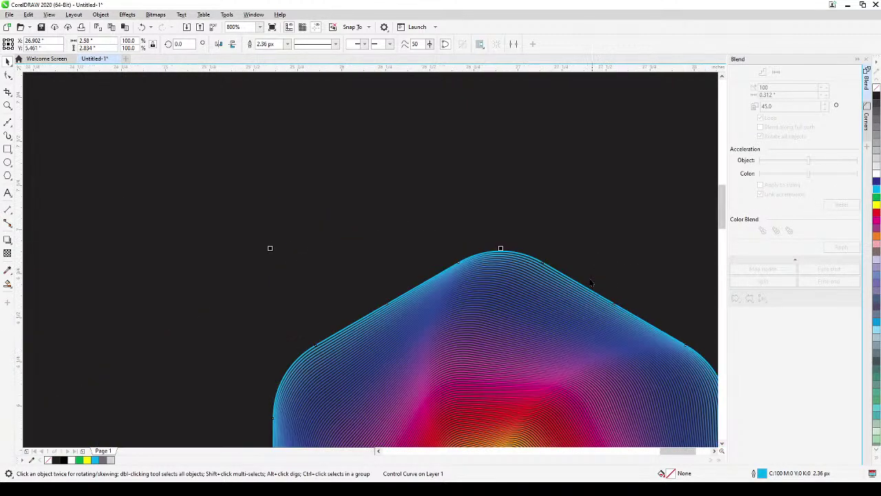
Deselect the control curve and examine the hexagon blend's lines and colors up close and beside the wave blend
{"action": "left_click_drag", "start_coordinate": [592, 284], "coordinate": [533, 198]}
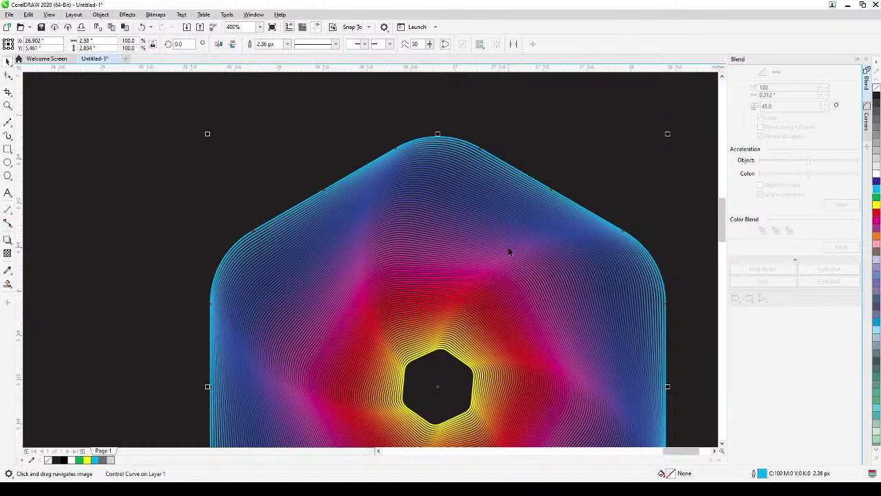
{"action": "scroll", "coordinate": [507, 250], "scroll_direction": "down", "scroll_amount": 1}
{"action": "left_click_drag", "start_coordinate": [512, 255], "coordinate": [498, 221]}
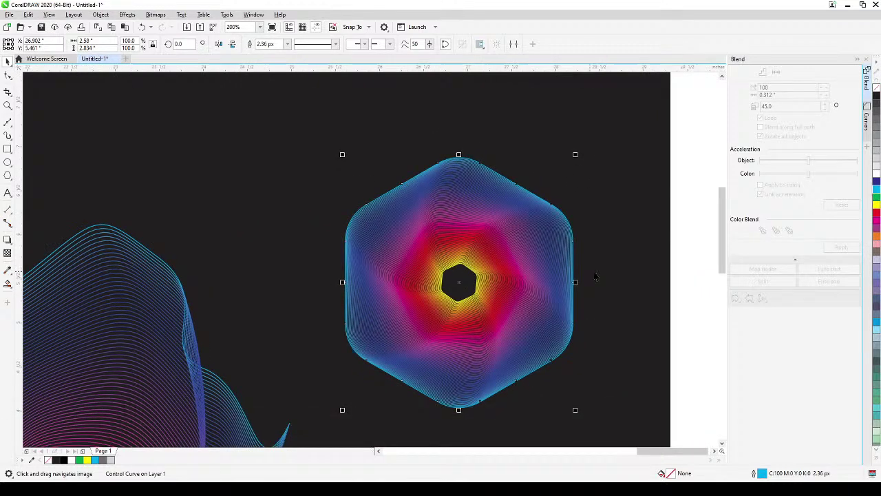
{"action": "left_click", "coordinate": [684, 275]}
{"action": "scroll", "coordinate": [516, 306], "scroll_direction": "down", "scroll_amount": 1}
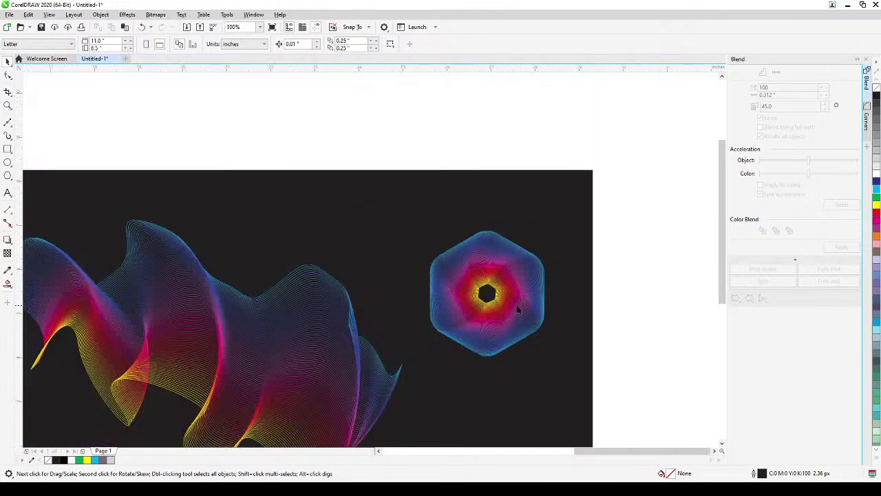
{"action": "scroll", "coordinate": [505, 251], "scroll_direction": "up", "scroll_amount": 1}
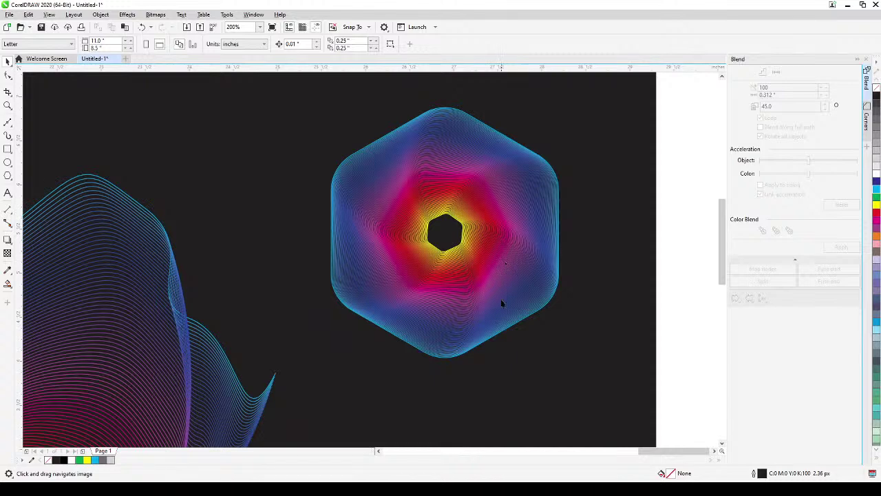
{"action": "left_click_drag", "start_coordinate": [491, 305], "coordinate": [513, 279]}
{"action": "scroll", "coordinate": [513, 279], "scroll_direction": "down", "scroll_amount": 1}
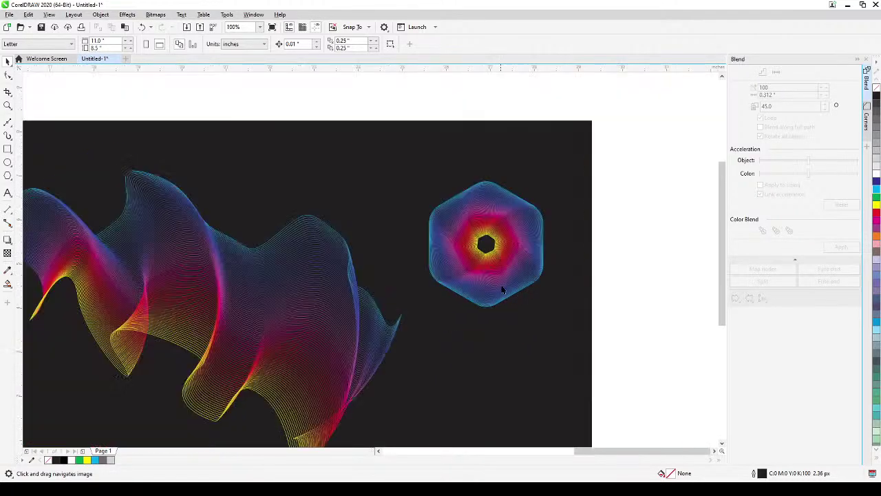
Move the hexagon blend's small yellow control hexagon outside the large one, down to about X 25.8, Y 3.16 inches
{"action": "scroll", "coordinate": [496, 250], "scroll_direction": "up", "scroll_amount": 1}
{"action": "left_click_drag", "start_coordinate": [496, 250], "coordinate": [503, 222]}
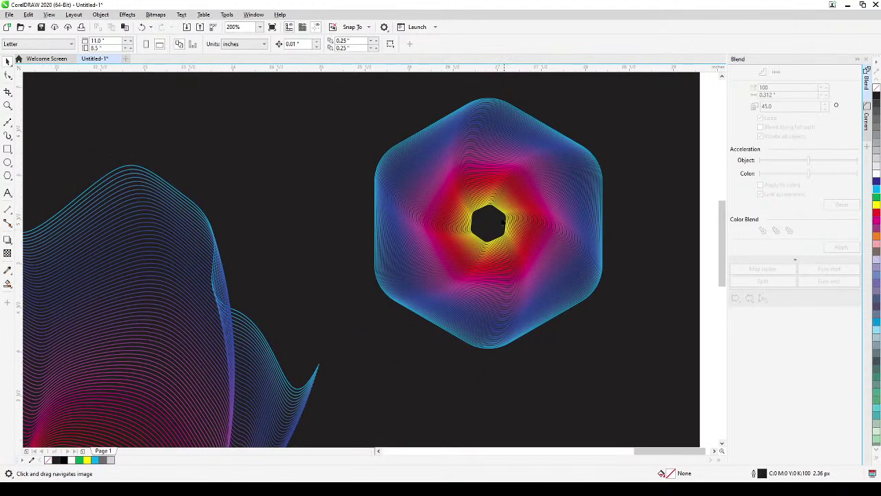
{"action": "key", "text": "space"}
{"action": "left_click", "coordinate": [497, 208]}
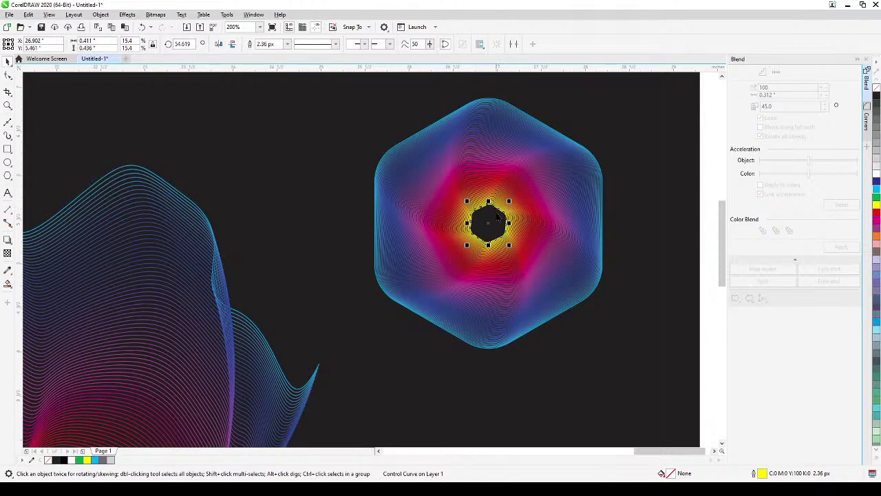
{"action": "left_click_drag", "start_coordinate": [488, 222], "coordinate": [382, 380]}
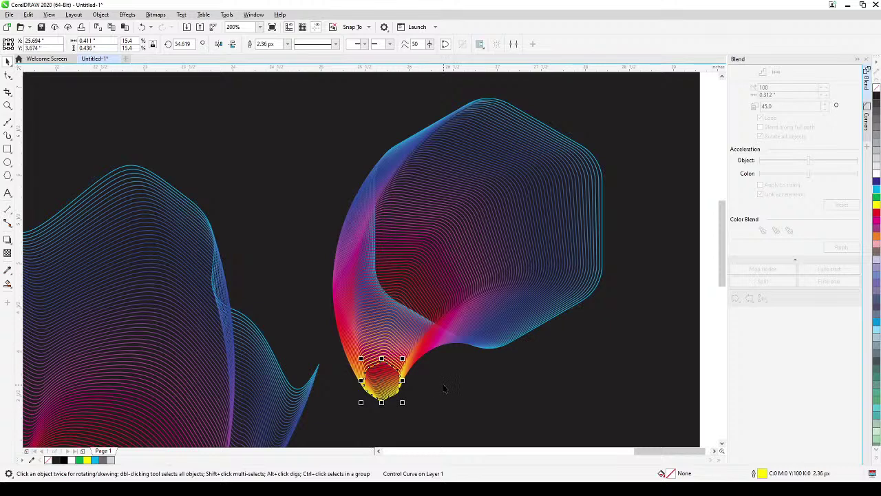
{"action": "left_click_drag", "start_coordinate": [443, 389], "coordinate": [390, 346]}
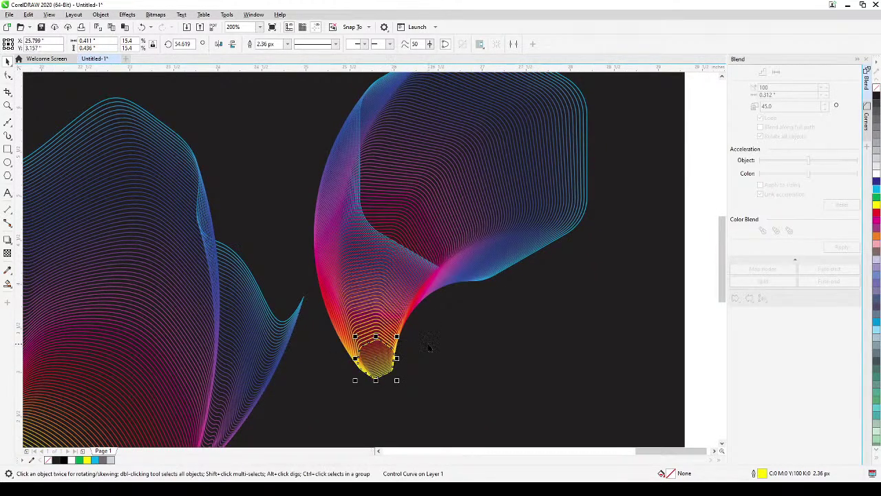
{"action": "scroll", "coordinate": [428, 345], "scroll_direction": "down", "scroll_amount": 2}
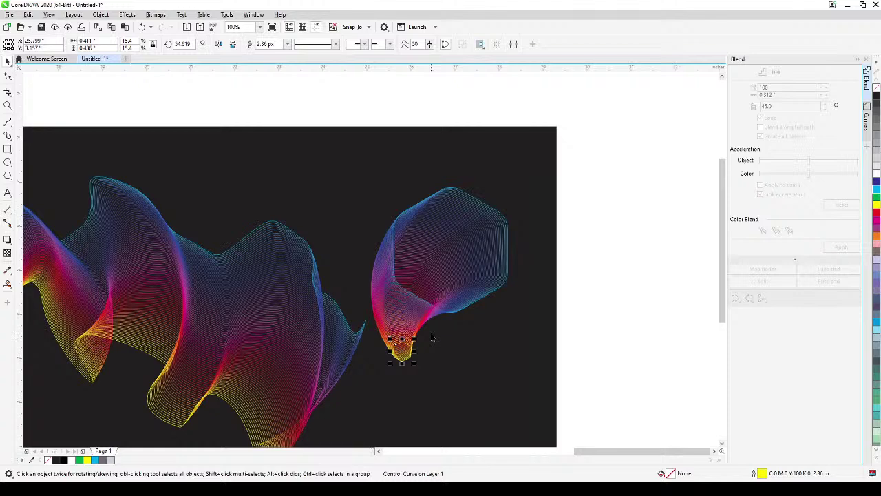
{"action": "scroll", "coordinate": [430, 338], "scroll_direction": "up", "scroll_amount": 2}
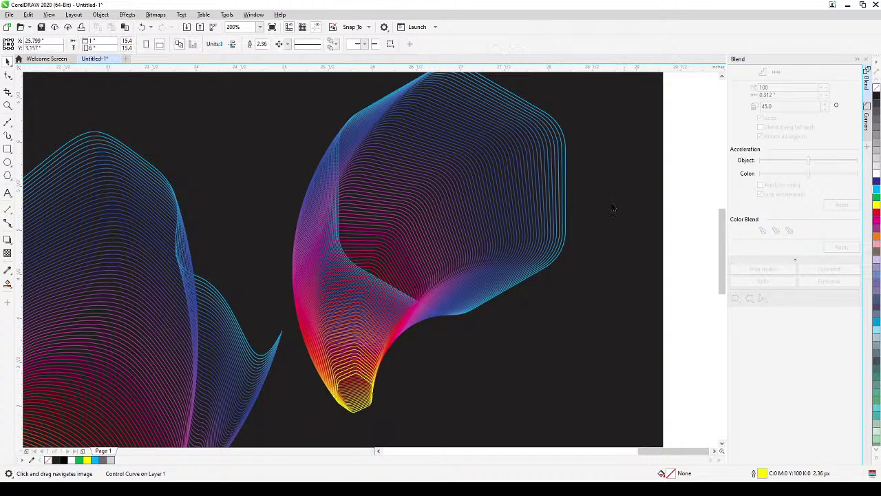
Increase the hexagon blend's steps to 150 and finally to 200, applying each value
{"action": "left_click", "coordinate": [530, 234]}
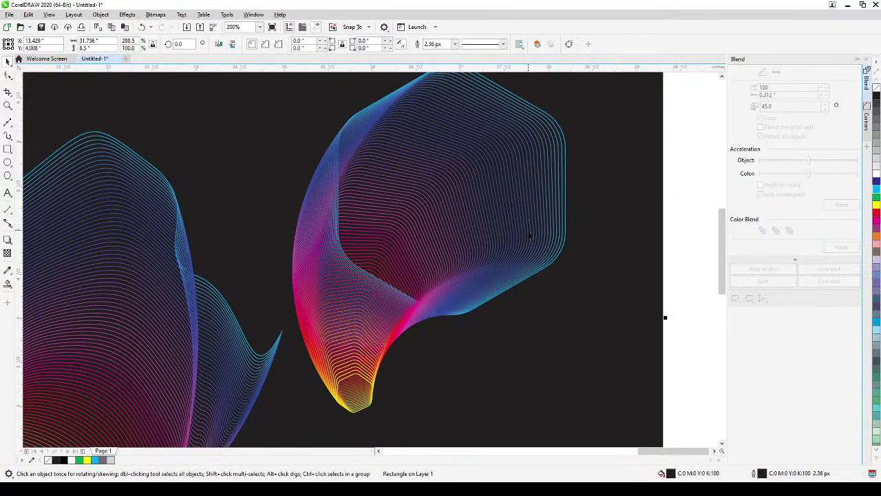
{"action": "left_click", "coordinate": [494, 242]}
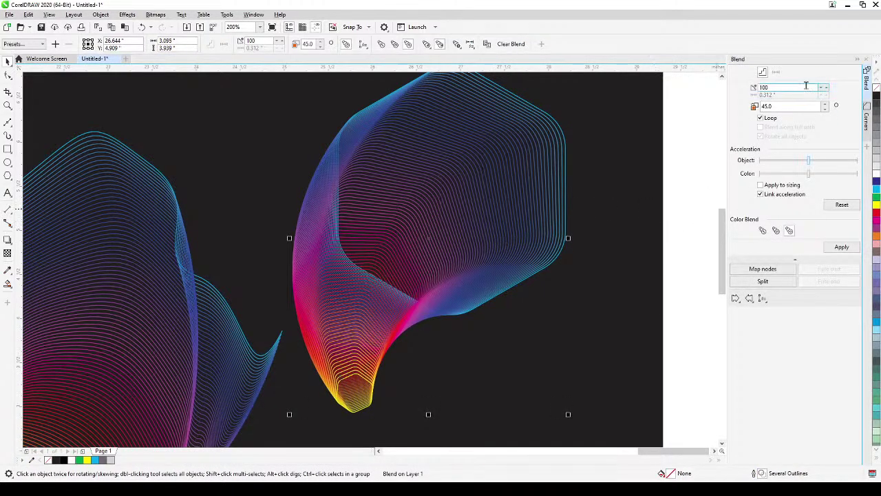
{"action": "left_click_drag", "start_coordinate": [806, 85], "coordinate": [752, 88]}
{"action": "type", "text": "150"}
{"action": "left_click", "coordinate": [841, 247]}
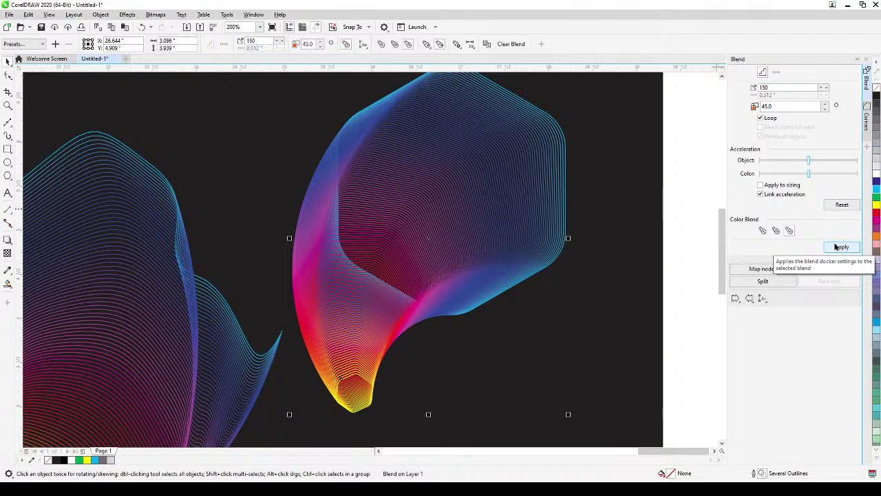
{"action": "left_click_drag", "start_coordinate": [784, 87], "coordinate": [763, 88]}
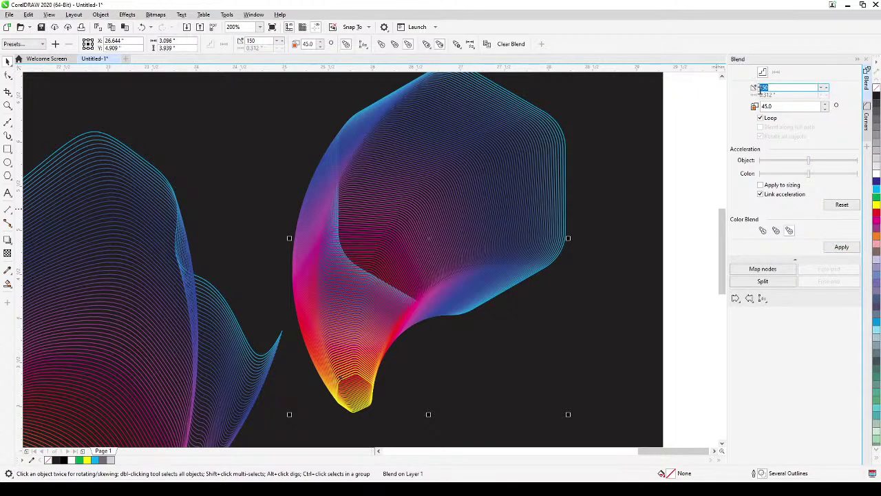
{"action": "type", "text": "200"}
{"action": "left_click", "coordinate": [841, 247]}
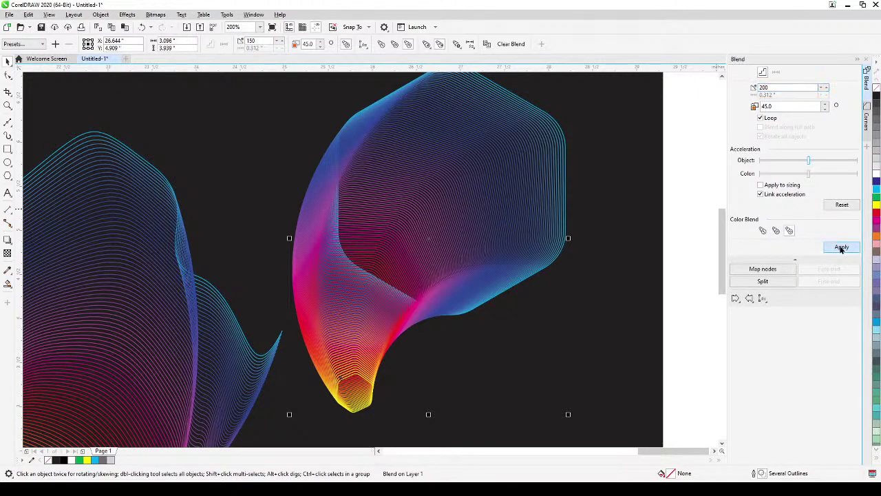
{"action": "scroll", "coordinate": [460, 291], "scroll_direction": "up", "scroll_amount": 1}
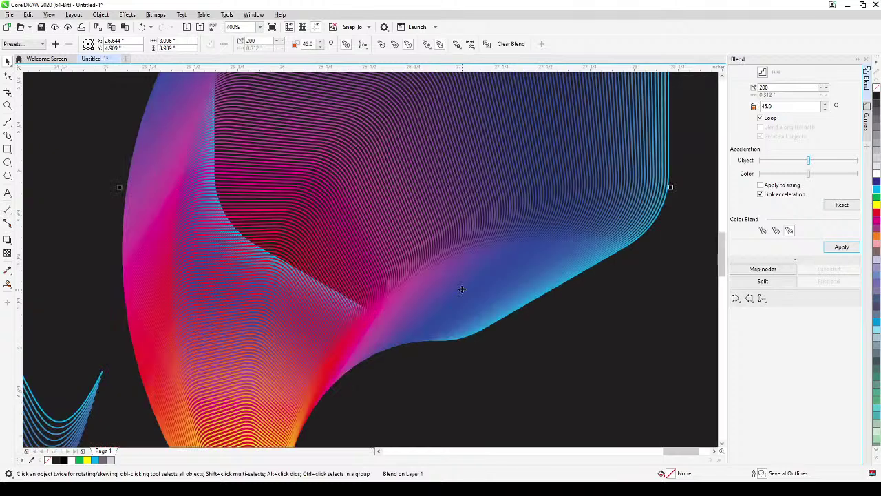
{"action": "scroll", "coordinate": [461, 289], "scroll_direction": "down", "scroll_amount": 2}
{"action": "scroll", "coordinate": [461, 289], "scroll_direction": "up", "scroll_amount": 1}
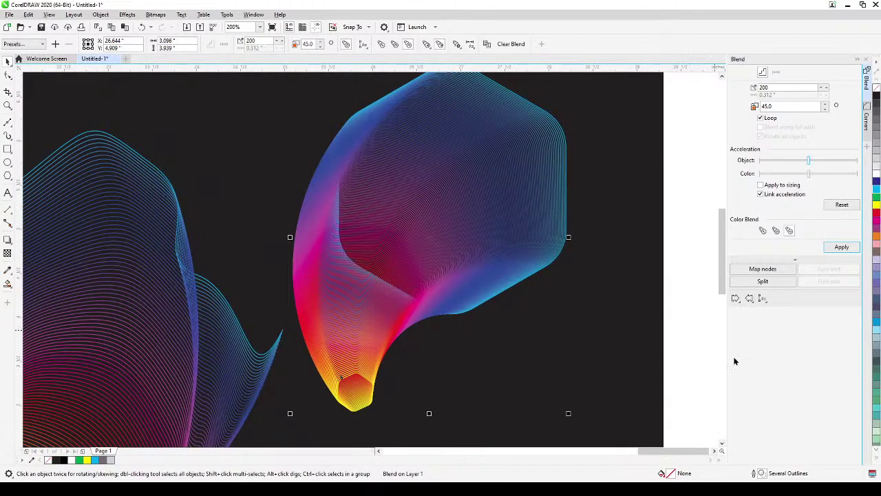
Set the hexagon blend's outline width to Hairline in the Outline Pen settings
{"action": "double_click", "coordinate": [754, 475]}
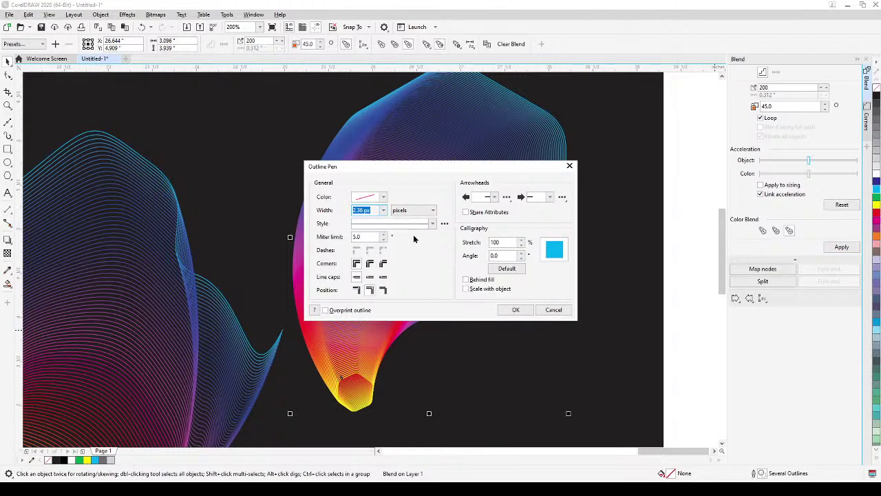
{"action": "left_click", "coordinate": [384, 210]}
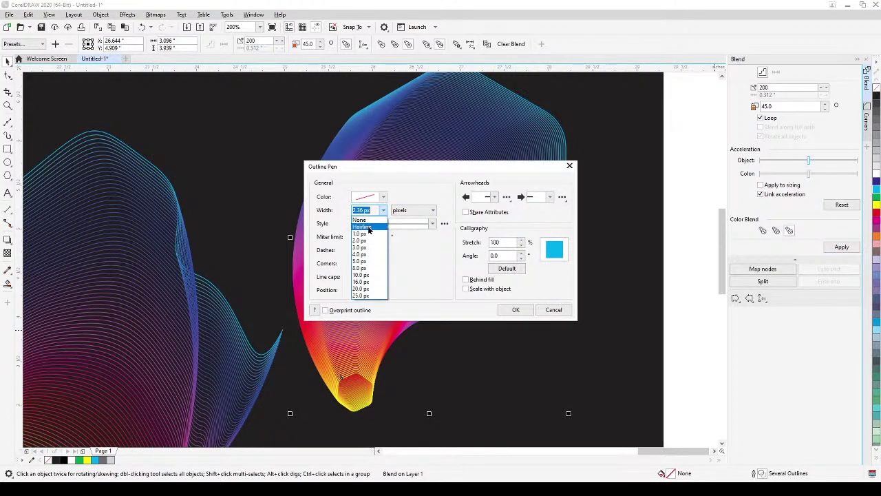
{"action": "left_click", "coordinate": [369, 227]}
{"action": "left_click", "coordinate": [509, 311]}
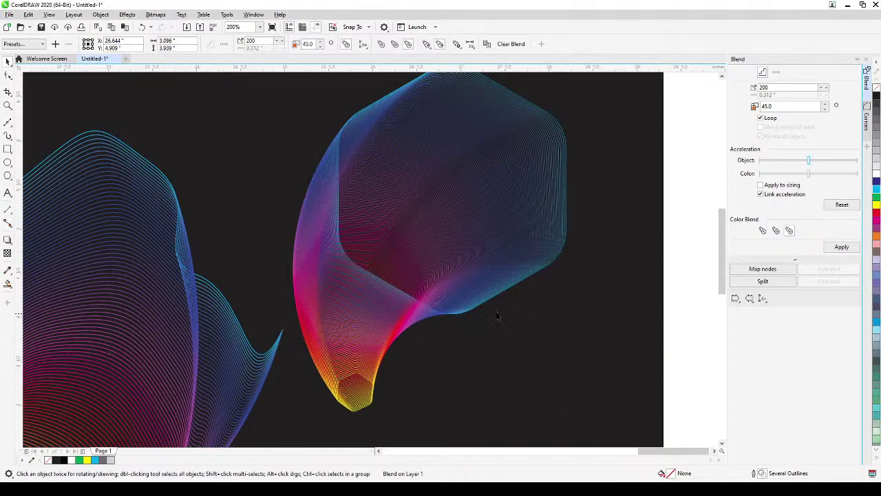
Deselect the hexagon blend and examine its lines alongside the wave blend and the sample artworks on the black background
{"action": "scroll", "coordinate": [452, 292], "scroll_direction": "up", "scroll_amount": 1}
{"action": "scroll", "coordinate": [451, 291], "scroll_direction": "down", "scroll_amount": 2}
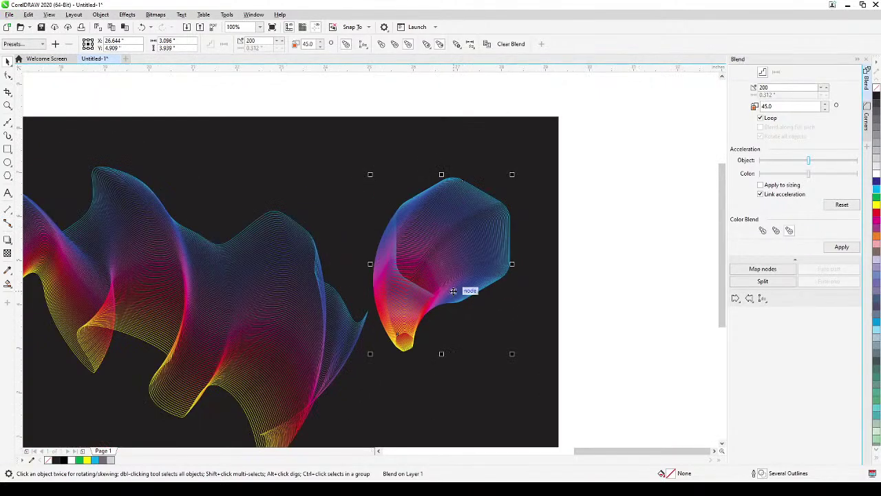
{"action": "left_click_drag", "start_coordinate": [551, 295], "coordinate": [622, 267]}
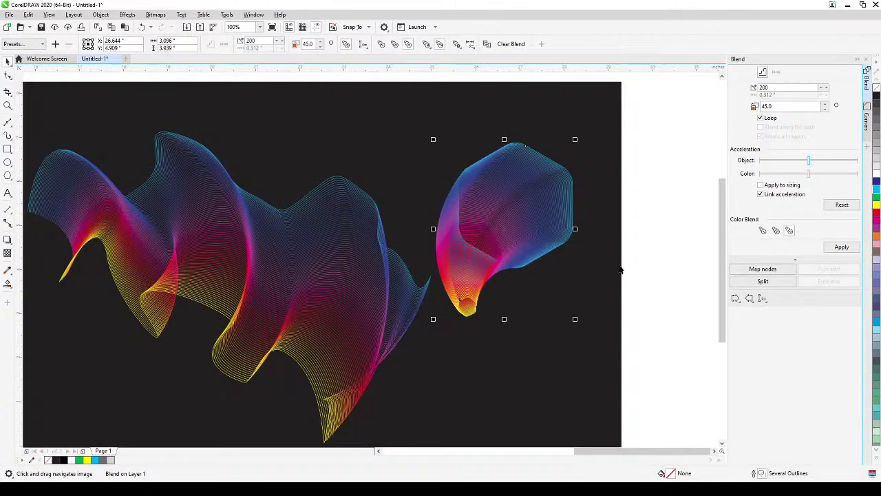
{"action": "left_click", "coordinate": [659, 282]}
{"action": "scroll", "coordinate": [626, 295], "scroll_direction": "down", "scroll_amount": 2}
{"action": "scroll", "coordinate": [537, 301], "scroll_direction": "up", "scroll_amount": 1}
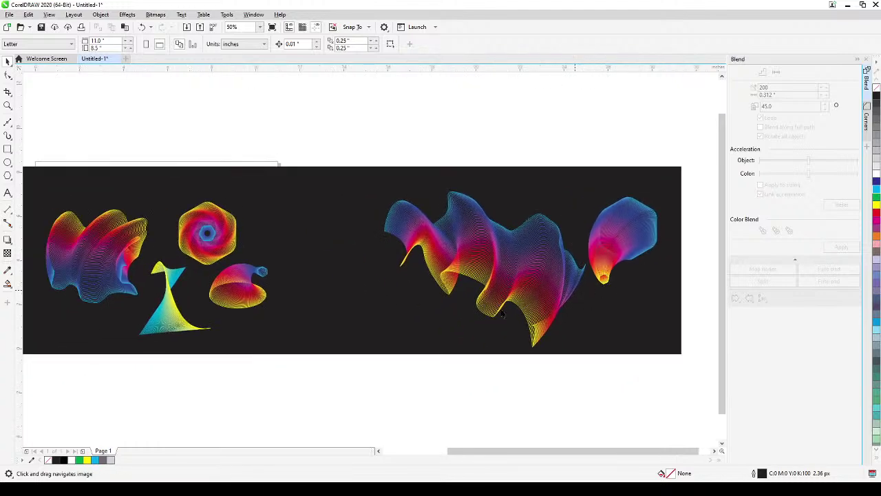
{"action": "scroll", "coordinate": [259, 316], "scroll_direction": "up", "scroll_amount": 1}
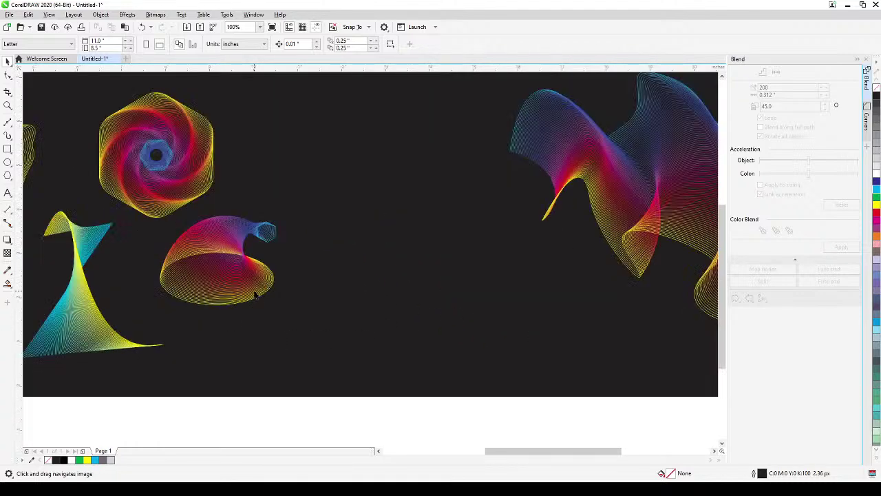
{"action": "left_click_drag", "start_coordinate": [253, 282], "coordinate": [172, 282]}
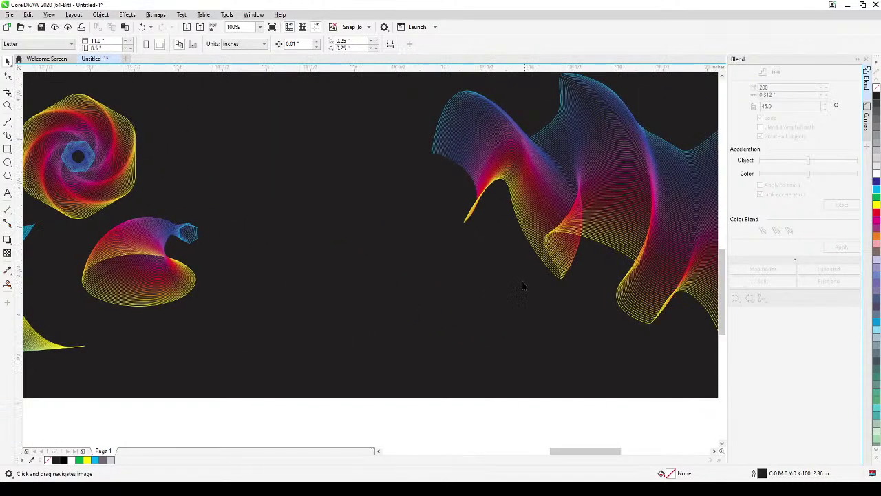
{"action": "scroll", "coordinate": [521, 285], "scroll_direction": "up", "scroll_amount": 1}
{"action": "left_click_drag", "start_coordinate": [521, 285], "coordinate": [280, 269]}
{"action": "scroll", "coordinate": [614, 309], "scroll_direction": "down", "scroll_amount": 1}
{"action": "left_click_drag", "start_coordinate": [614, 309], "coordinate": [424, 312]}
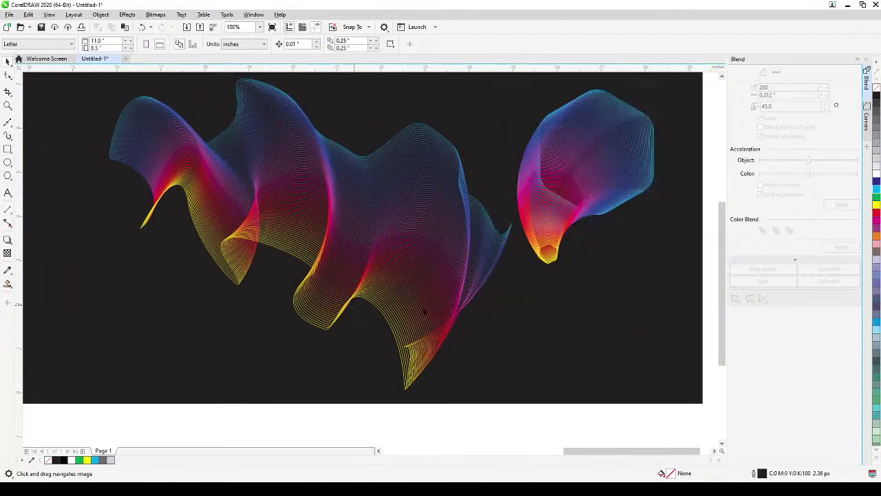
{"action": "left_click_drag", "start_coordinate": [699, 305], "coordinate": [565, 309]}
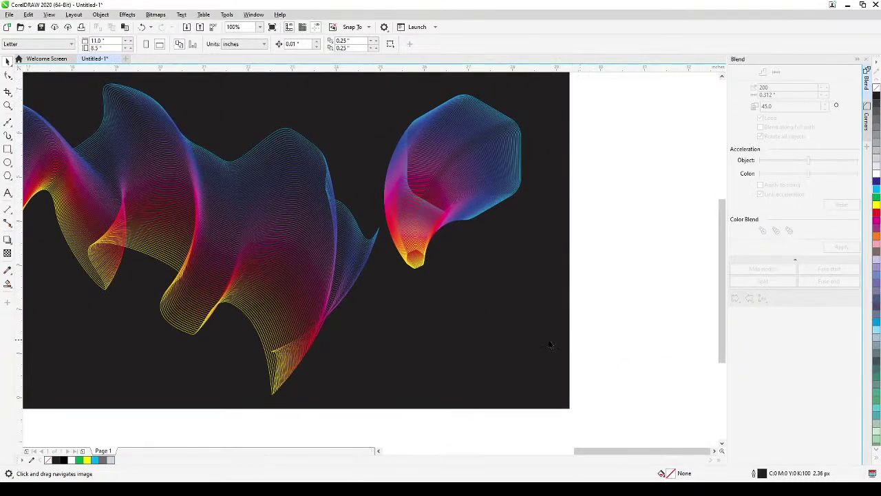
Widen the black background rectangle to the right to about 34.7 inches and deselect it
{"action": "key", "text": "space"}
{"action": "left_click", "coordinate": [543, 338]}
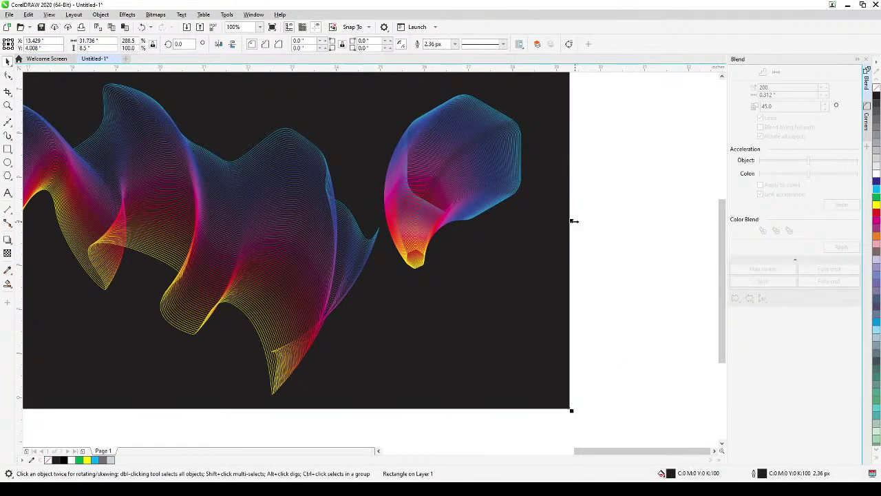
{"action": "left_click_drag", "start_coordinate": [573, 221], "coordinate": [699, 238]}
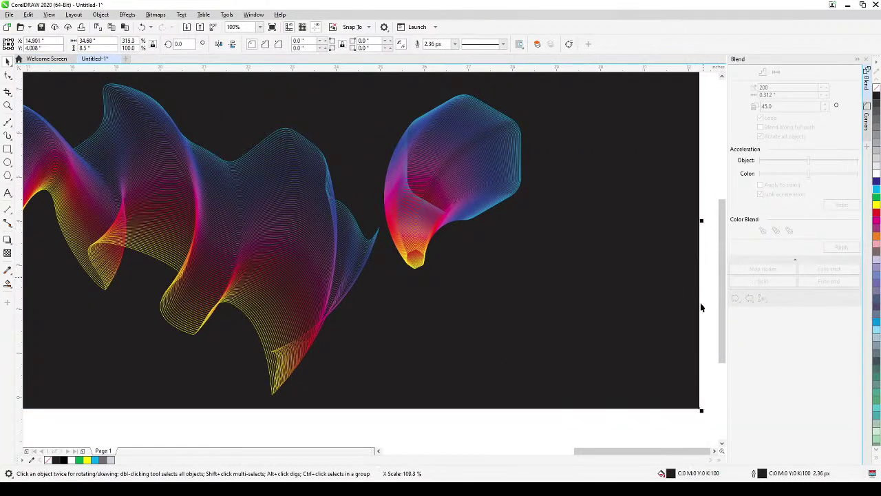
{"action": "left_click", "coordinate": [673, 431]}
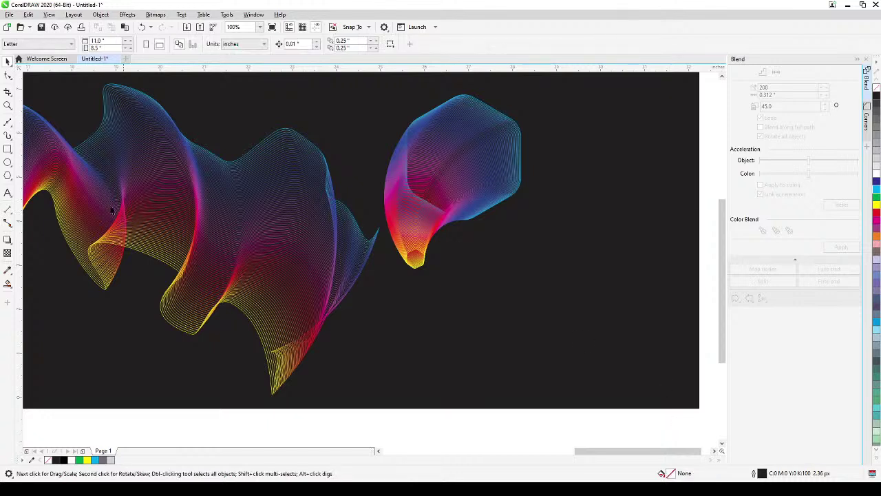
Draw an ellipse about 3.8 by 1.5 inches below the hexagon blend and give it a cyan outline
{"action": "left_click", "coordinate": [5, 164]}
{"action": "left_click_drag", "start_coordinate": [475, 258], "coordinate": [645, 329]}
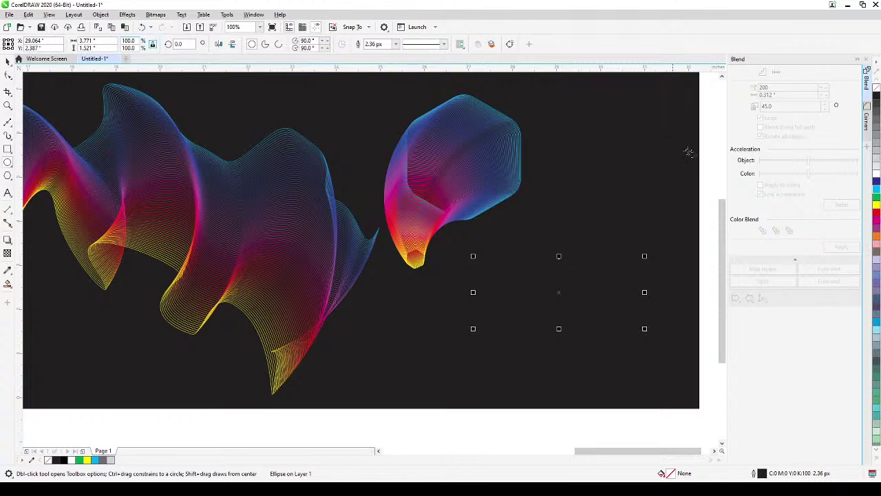
{"action": "right_click", "coordinate": [876, 192]}
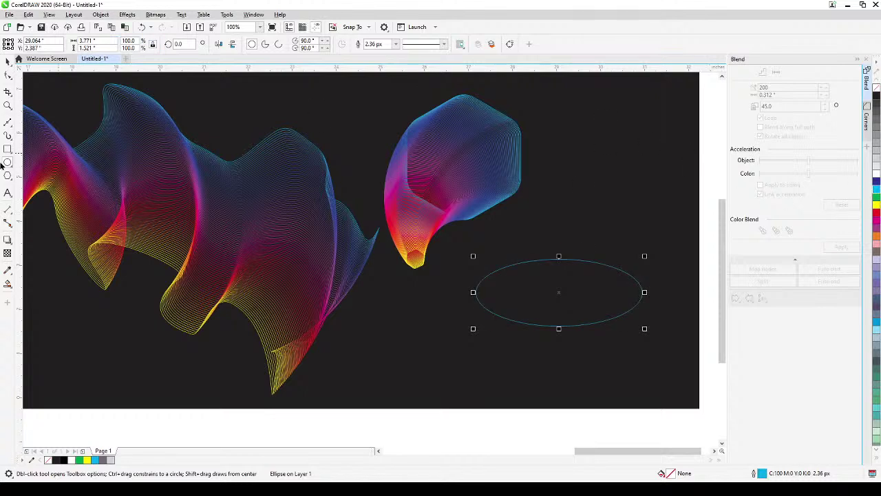
{"action": "left_click", "coordinate": [8, 62]}
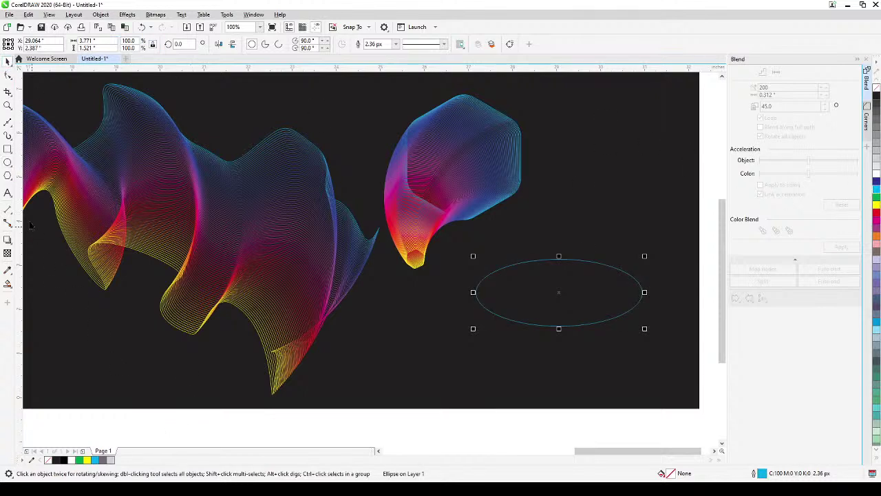
Draw a six-sided polygon about 0.66 by 0.76 inches at the ellipse's upper right edge and outline it in yellow
{"action": "left_click", "coordinate": [7, 176]}
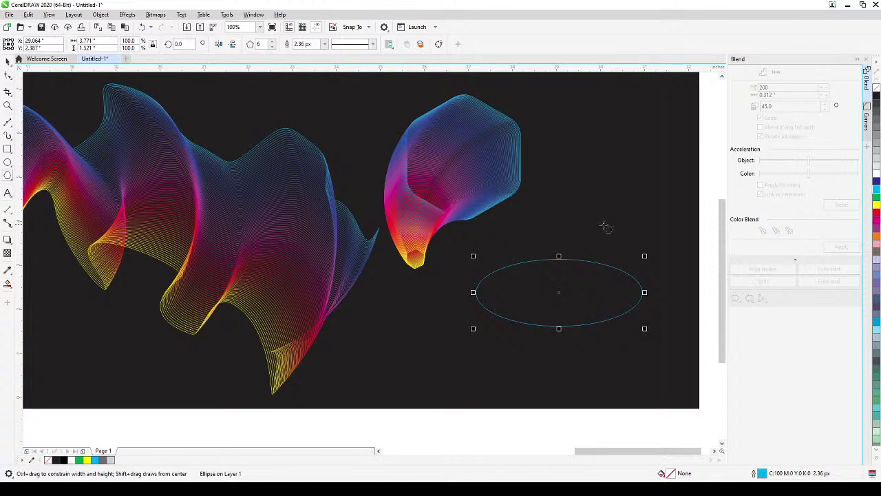
{"action": "left_click_drag", "start_coordinate": [562, 212], "coordinate": [614, 260]}
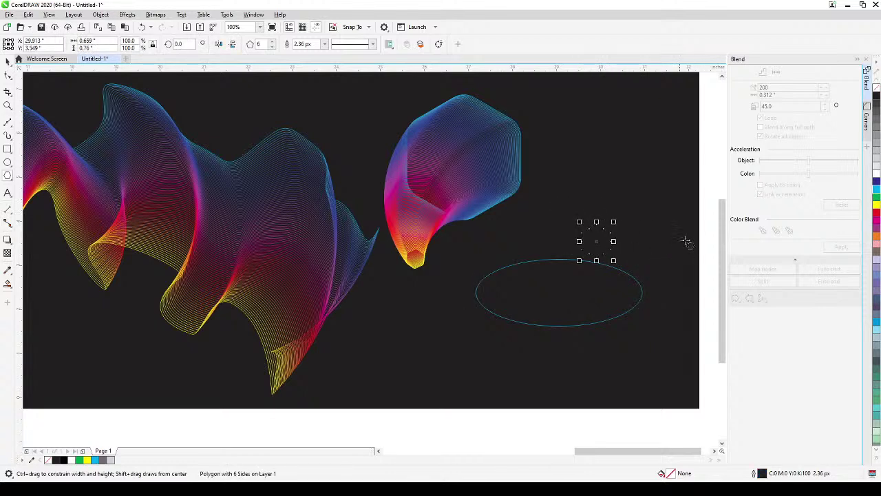
{"action": "right_click", "coordinate": [876, 205]}
{"action": "left_click", "coordinate": [8, 60]}
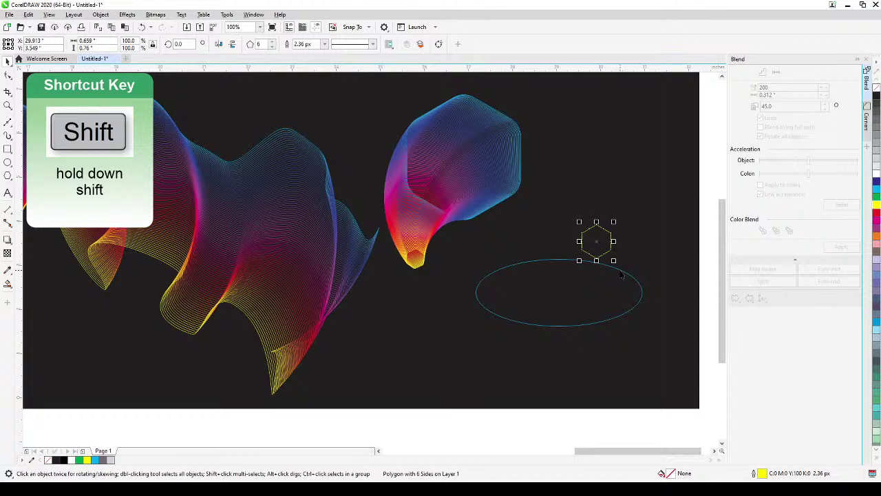
Blend the yellow hexagon with the cyan ellipse in 100 steps using a direct color blend
{"action": "left_click", "coordinate": [619, 270], "text": "shift"}
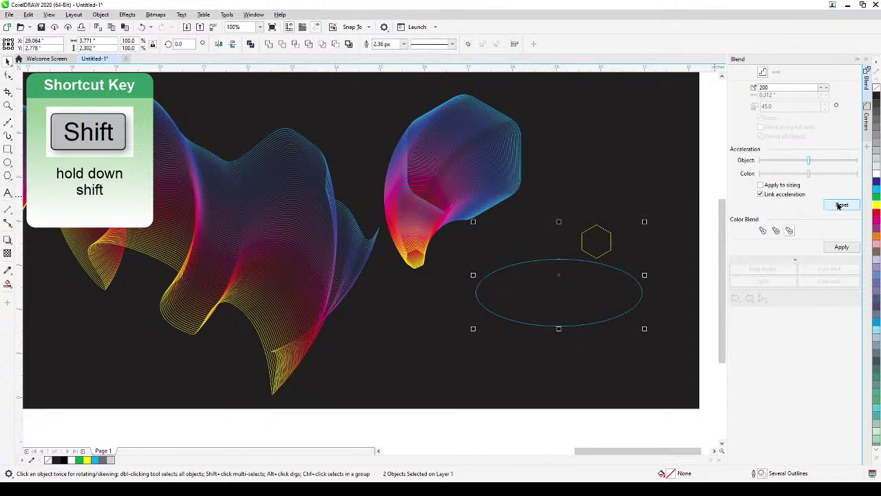
{"action": "left_click", "coordinate": [783, 86]}
{"action": "double_click", "coordinate": [783, 85]}
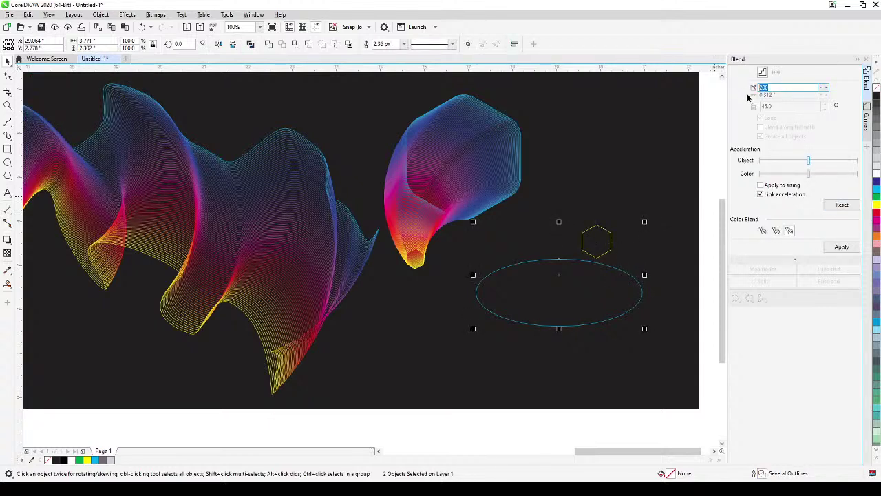
{"action": "type", "text": "1"}
{"action": "left_click", "coordinate": [763, 231]}
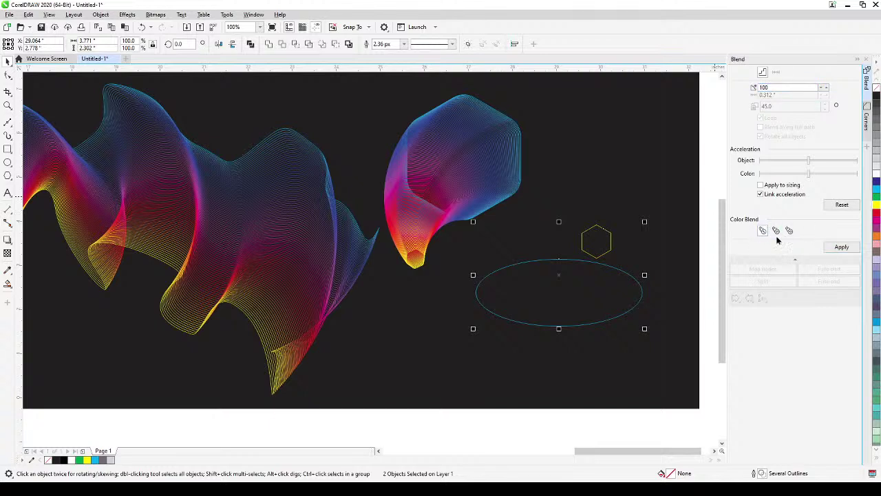
{"action": "left_click", "coordinate": [840, 247]}
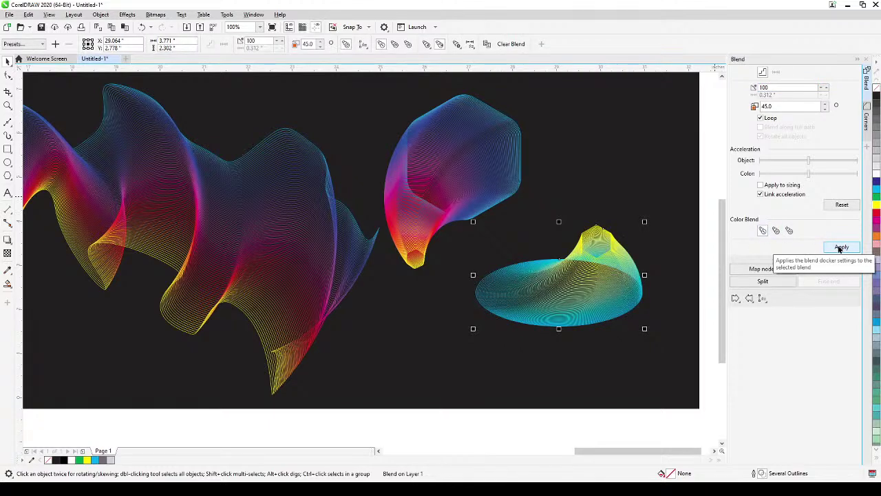
Try the clockwise color blend on the hexagon-to-ellipse blend, settle on the counterclockwise one, and deselect it
{"action": "left_click", "coordinate": [776, 230]}
{"action": "left_click", "coordinate": [839, 250]}
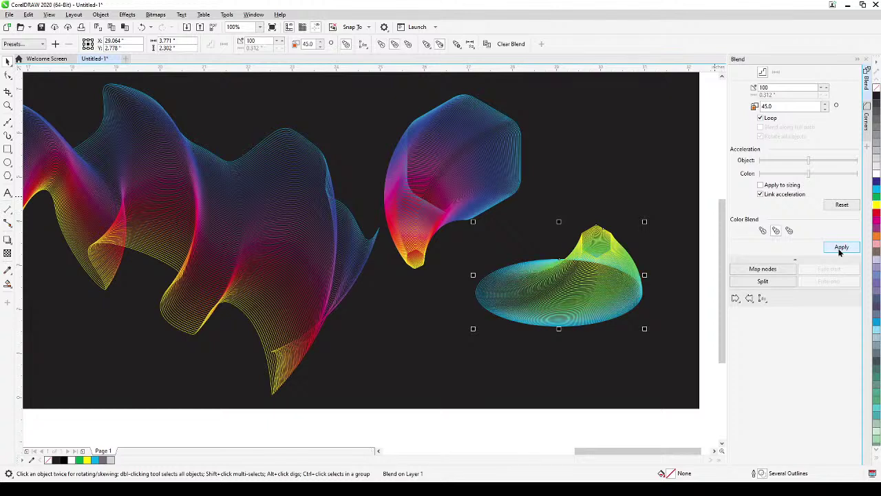
{"action": "left_click", "coordinate": [790, 231]}
{"action": "left_click", "coordinate": [841, 248]}
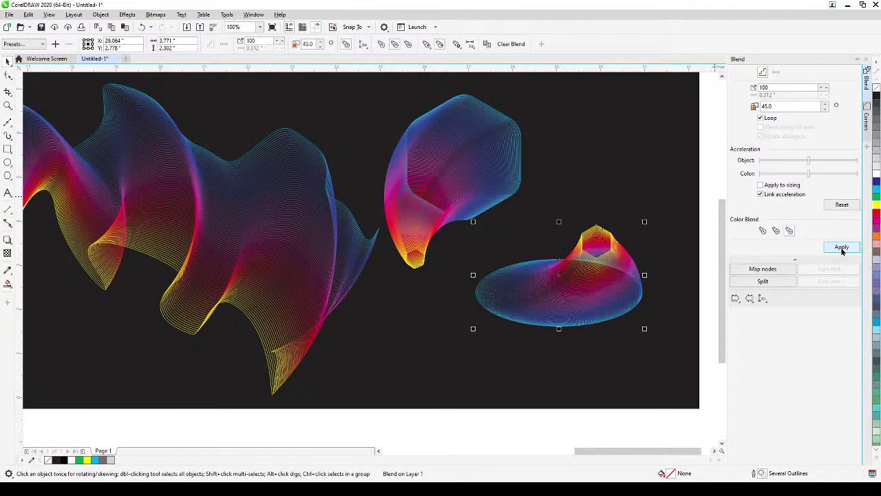
{"action": "left_click", "coordinate": [708, 319]}
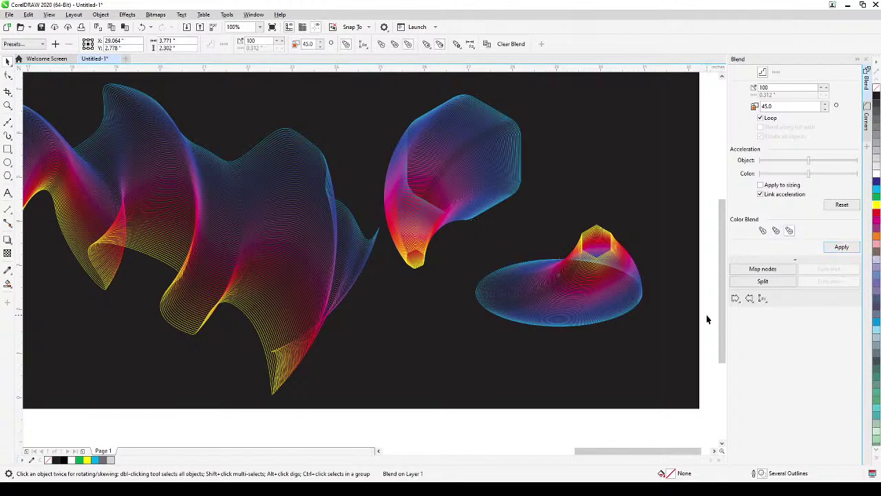
Rotate the blend's small yellow control hexagon to about 75.7 degrees and move it well above the ellipse
{"action": "left_click", "coordinate": [602, 256]}
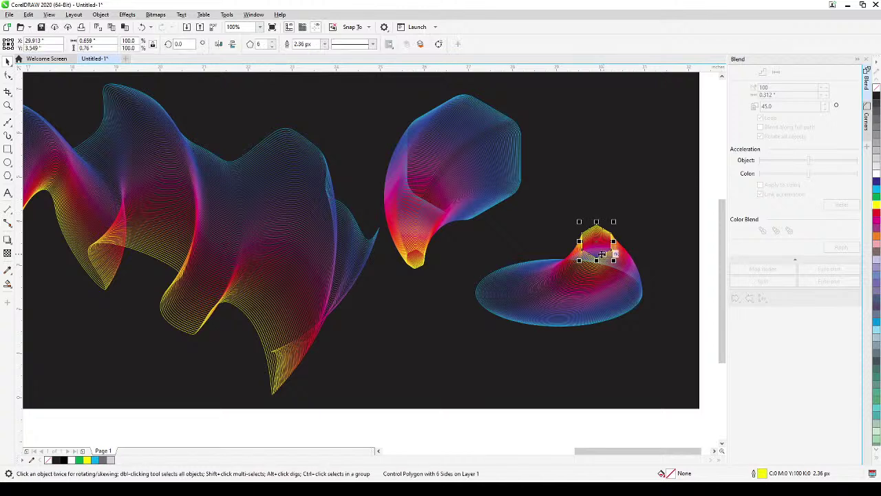
{"action": "left_click", "coordinate": [611, 256]}
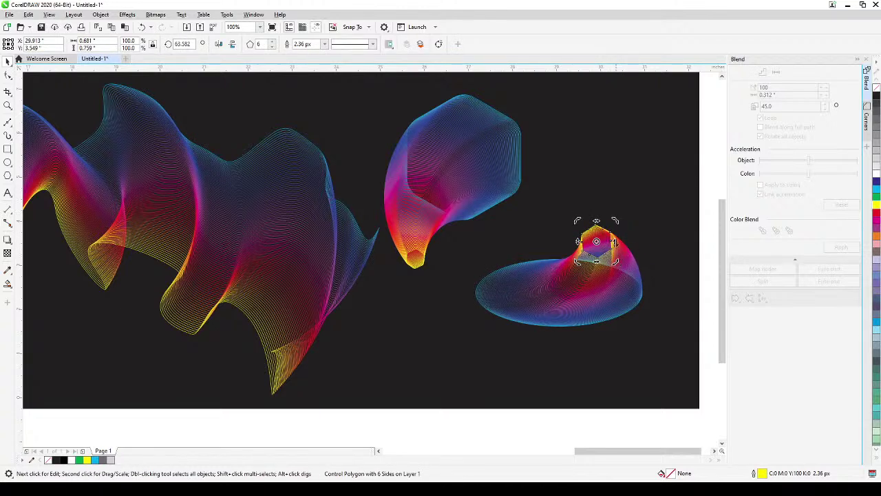
{"action": "left_click_drag", "start_coordinate": [615, 222], "coordinate": [582, 157]}
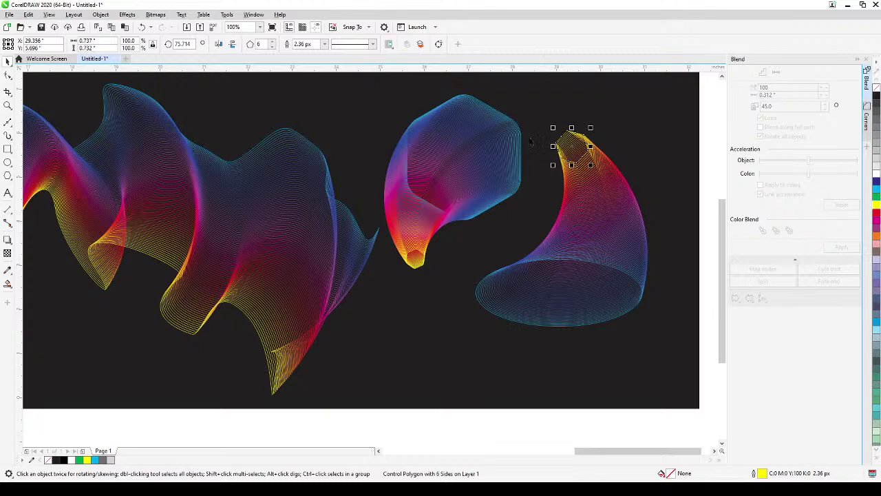
Blend the rotated yellow hexagon with the outer cyan outline of the large rounded hexagon in 100 steps with direct color, and deselect
{"action": "scroll", "coordinate": [531, 141], "scroll_direction": "up", "scroll_amount": 2}
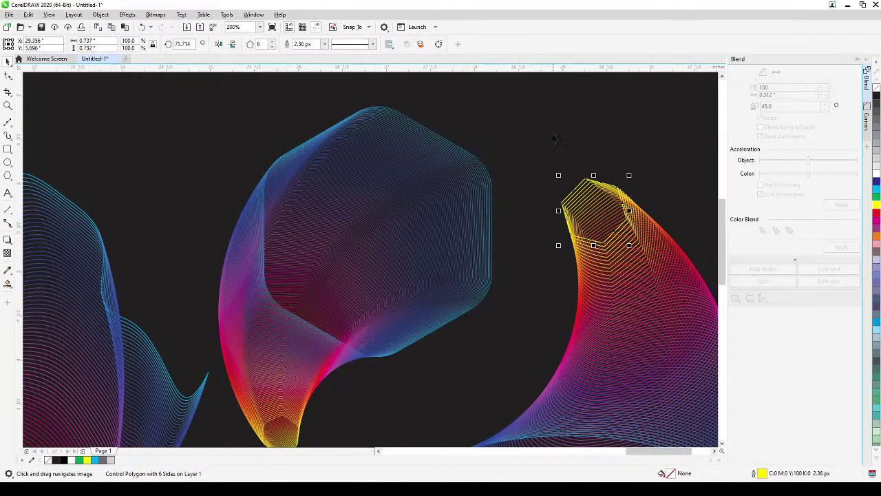
{"action": "left_click", "coordinate": [554, 139]}
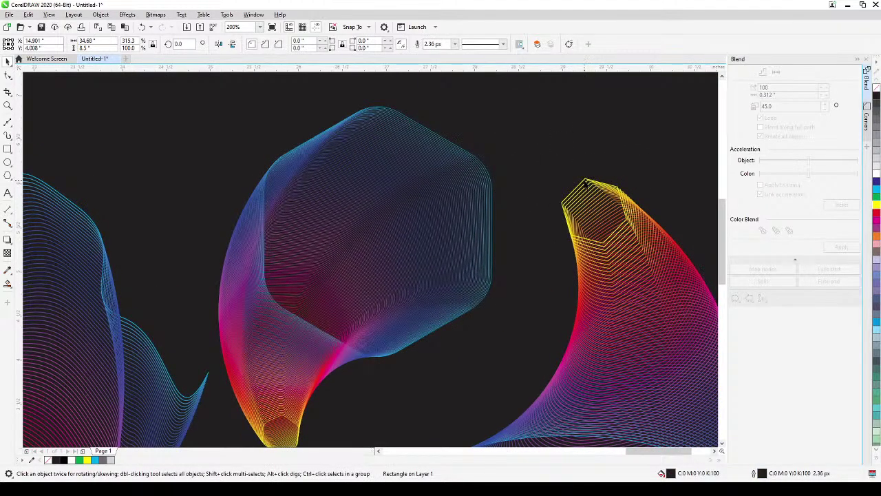
{"action": "left_click", "coordinate": [585, 181]}
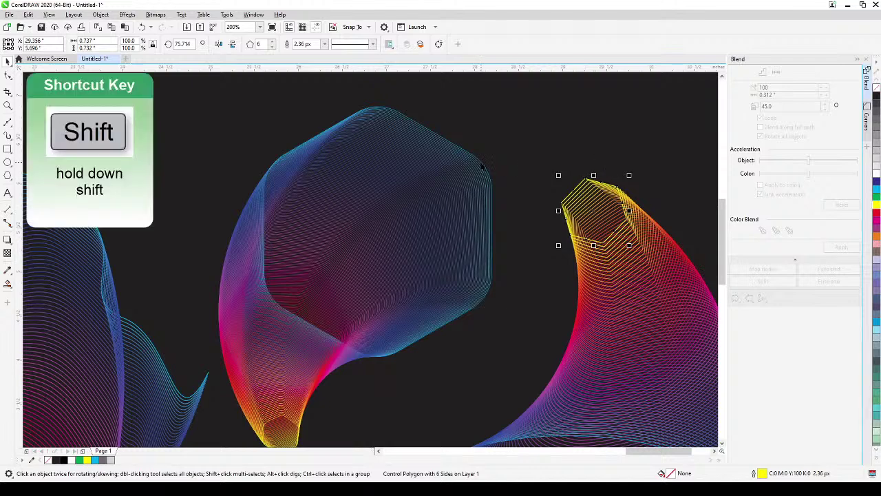
{"action": "scroll", "coordinate": [448, 147], "scroll_direction": "up", "scroll_amount": 1}
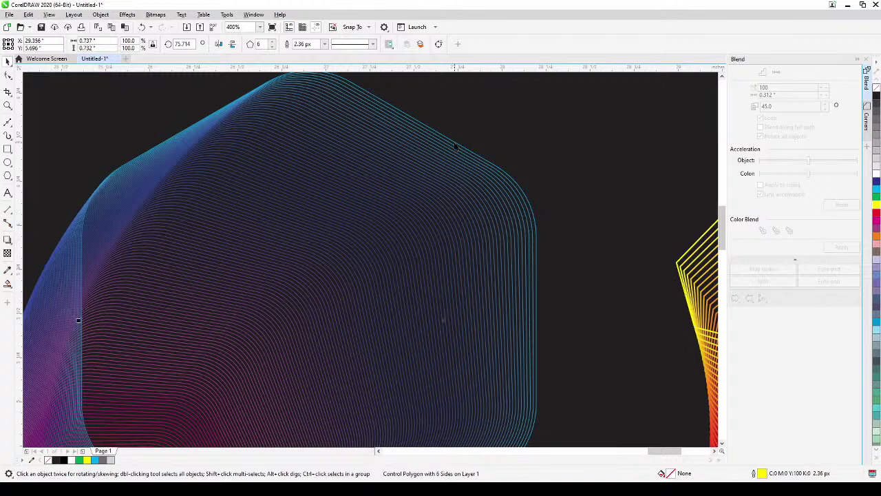
{"action": "left_click", "coordinate": [455, 146], "text": "shift"}
{"action": "scroll", "coordinate": [454, 143], "scroll_direction": "down", "scroll_amount": 1}
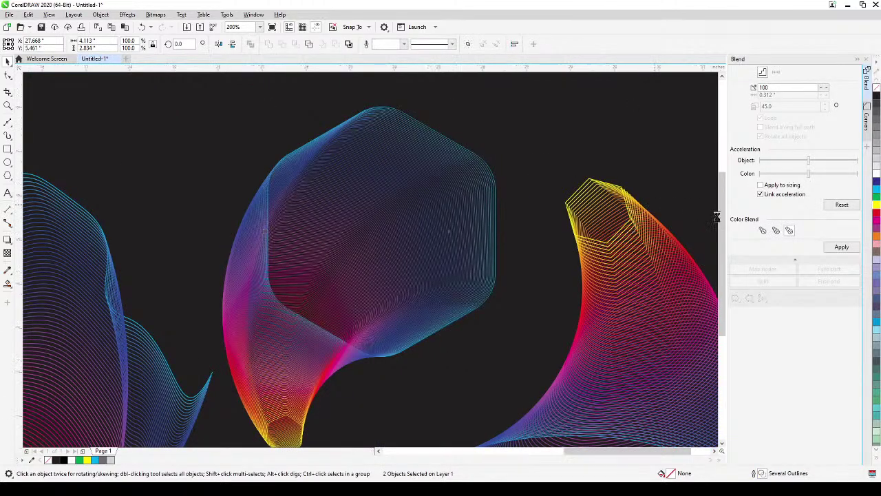
{"action": "scroll", "coordinate": [657, 206], "scroll_direction": "down", "scroll_amount": 1}
{"action": "left_click", "coordinate": [841, 247]}
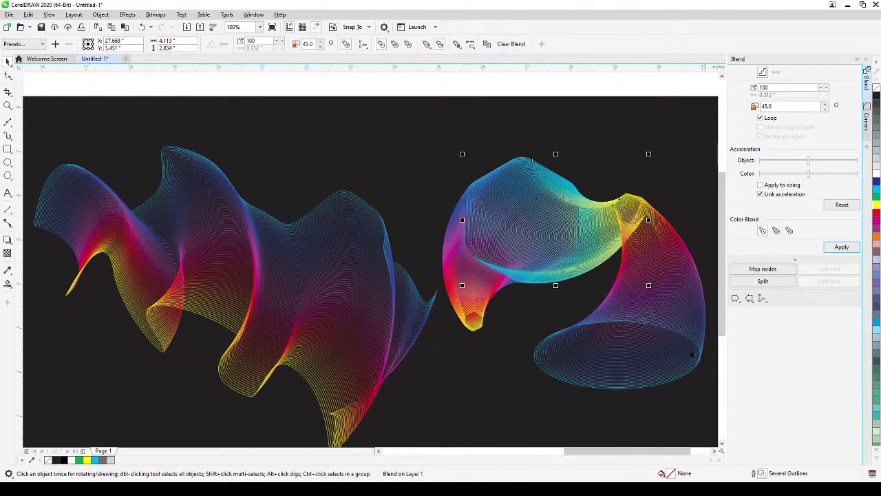
{"action": "left_click_drag", "start_coordinate": [640, 356], "coordinate": [530, 342]}
{"action": "left_click", "coordinate": [671, 249]}
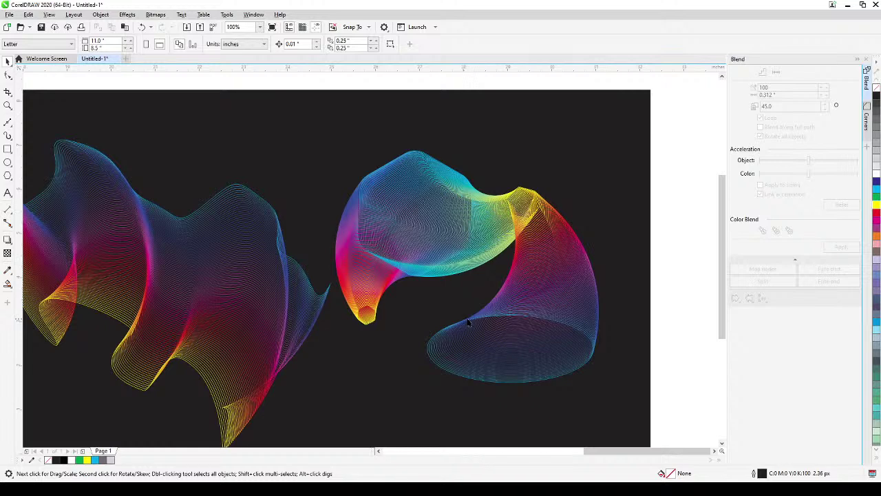
Examine the joined hexagon and ellipse blends, the wave blend and the sample artworks across the black background
{"action": "scroll", "coordinate": [467, 322], "scroll_direction": "up", "scroll_amount": 2}
{"action": "scroll", "coordinate": [466, 326], "scroll_direction": "down", "scroll_amount": 2}
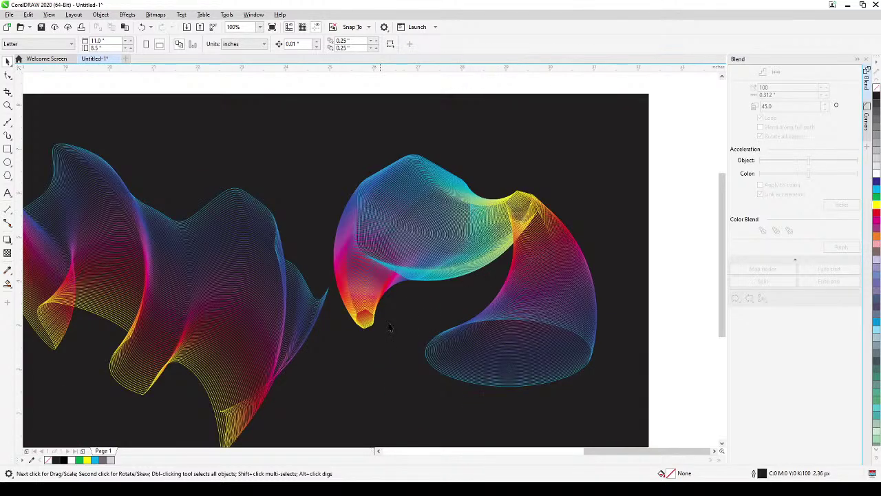
{"action": "left_click_drag", "start_coordinate": [389, 326], "coordinate": [427, 296]}
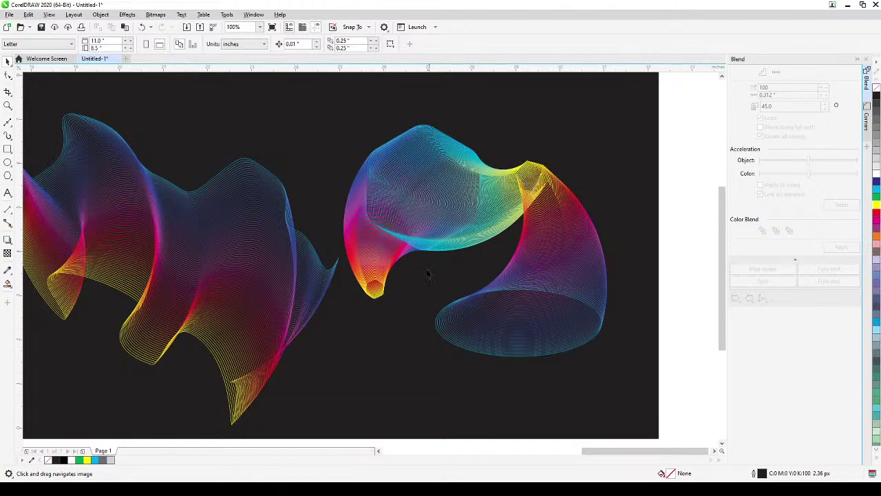
{"action": "scroll", "coordinate": [389, 306], "scroll_direction": "down", "scroll_amount": 2}
{"action": "left_click_drag", "start_coordinate": [385, 311], "coordinate": [494, 287]}
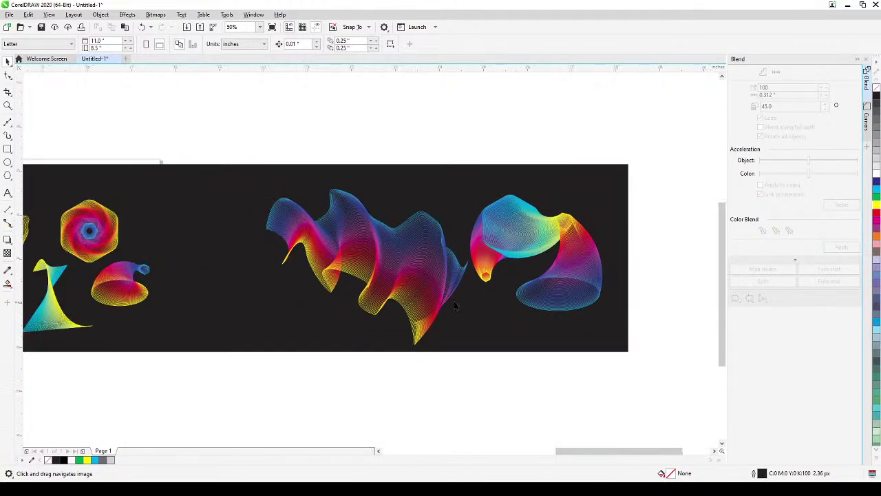
{"action": "scroll", "coordinate": [457, 295], "scroll_direction": "up", "scroll_amount": 2}
{"action": "scroll", "coordinate": [452, 305], "scroll_direction": "down", "scroll_amount": 2}
{"action": "left_click_drag", "start_coordinate": [251, 325], "coordinate": [428, 318]}
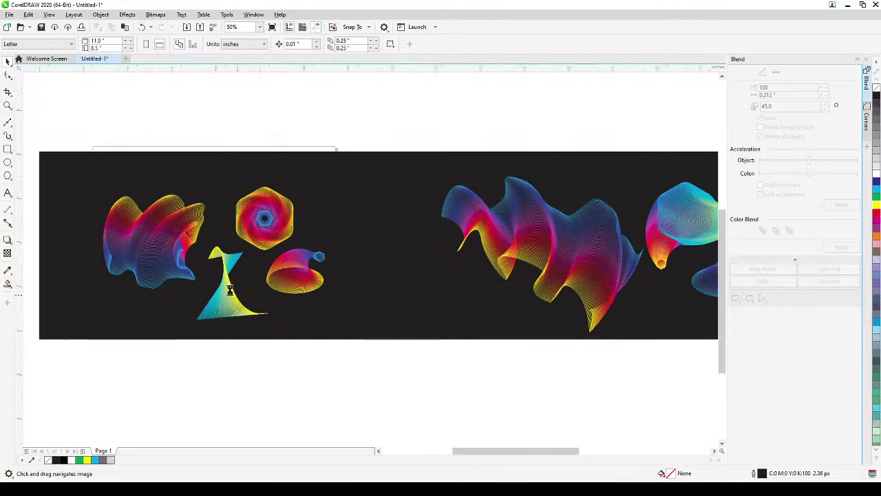
{"action": "scroll", "coordinate": [230, 289], "scroll_direction": "up", "scroll_amount": 4}
{"action": "scroll", "coordinate": [307, 336], "scroll_direction": "down", "scroll_amount": 1}
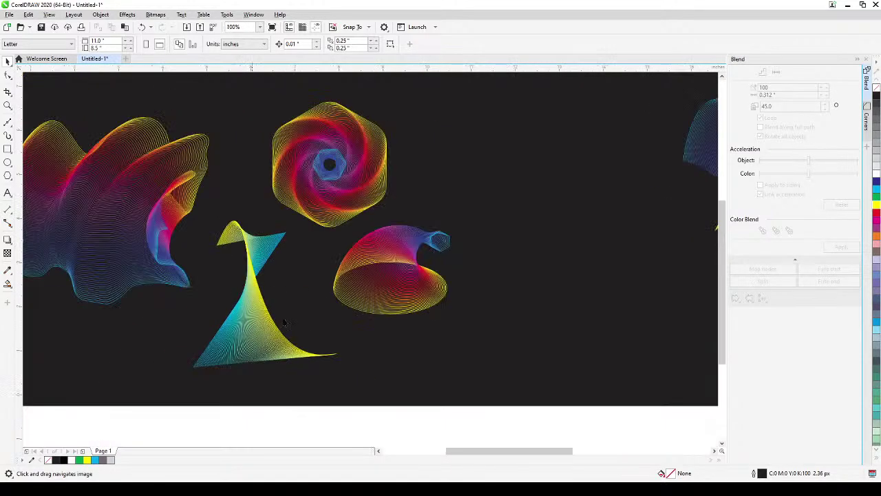
Draw a straight diagonal line about 2.5 by 3.7 inches in the empty area between the samples and the wave blend, outlined in green
{"action": "left_click_drag", "start_coordinate": [447, 343], "coordinate": [203, 289]}
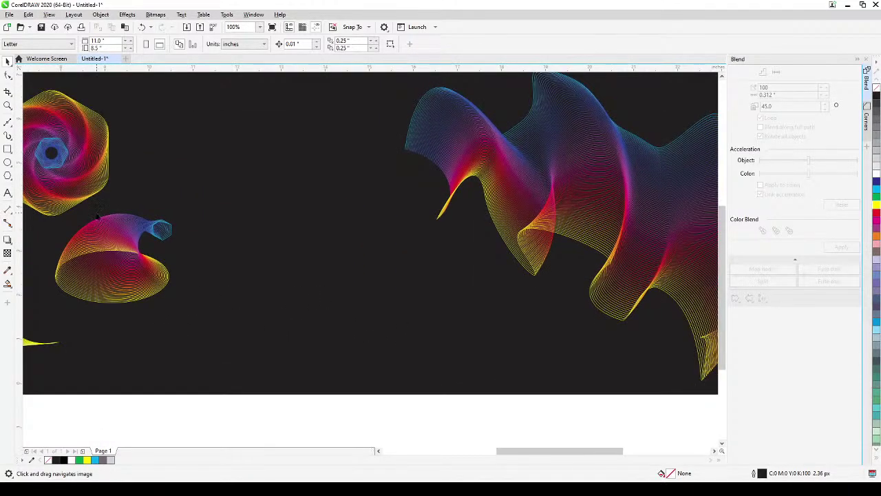
{"action": "left_click", "coordinate": [7, 122]}
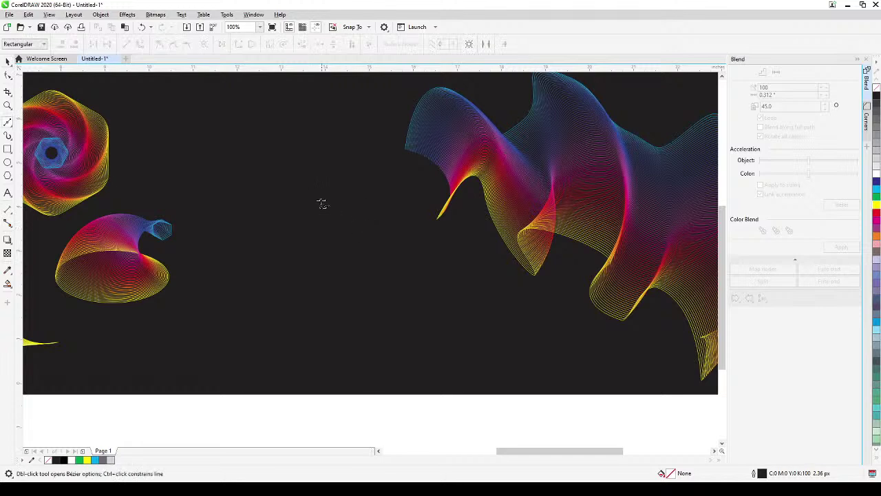
{"action": "left_click", "coordinate": [319, 201]}
{"action": "left_click", "coordinate": [428, 363]}
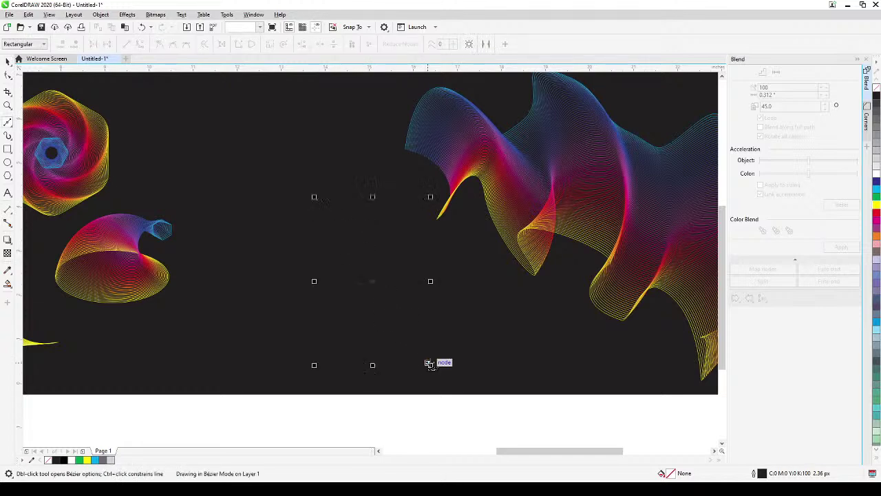
{"action": "right_click", "coordinate": [876, 200]}
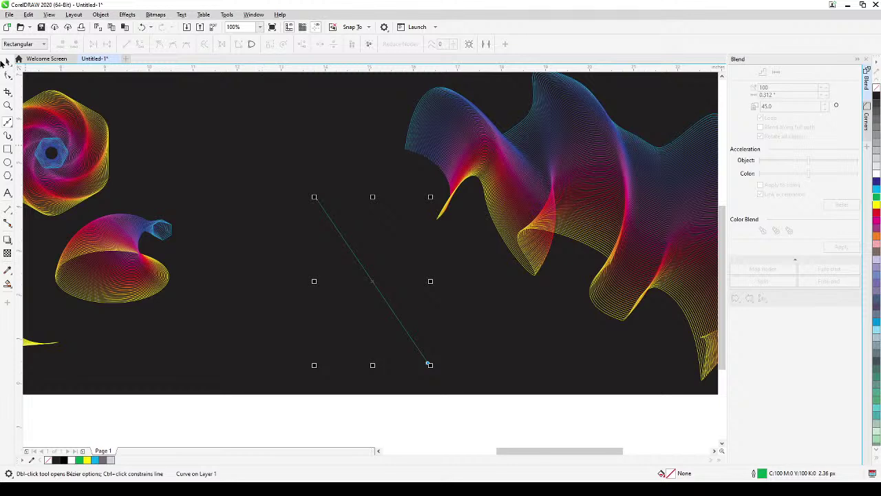
Move the green line about 0.9 inches left and slightly down, and place a duplicate about 1.2 inches to its right
{"action": "left_click", "coordinate": [9, 62]}
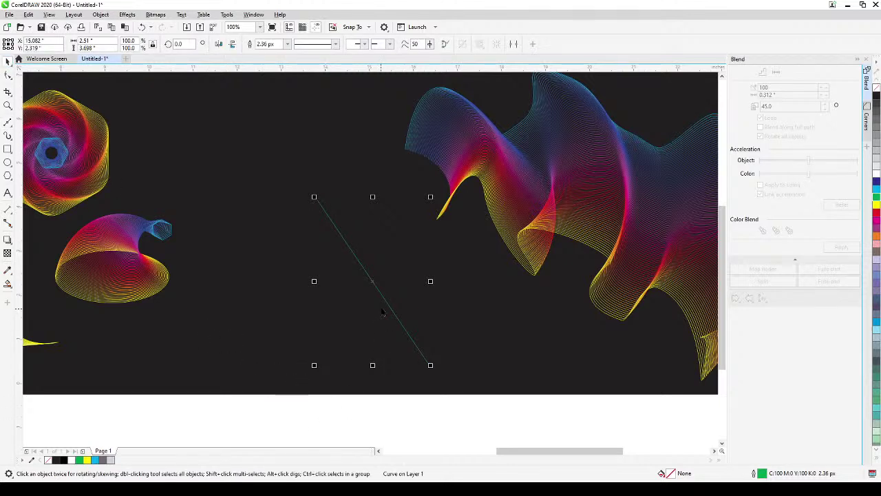
{"action": "left_click_drag", "start_coordinate": [382, 296], "coordinate": [344, 310]}
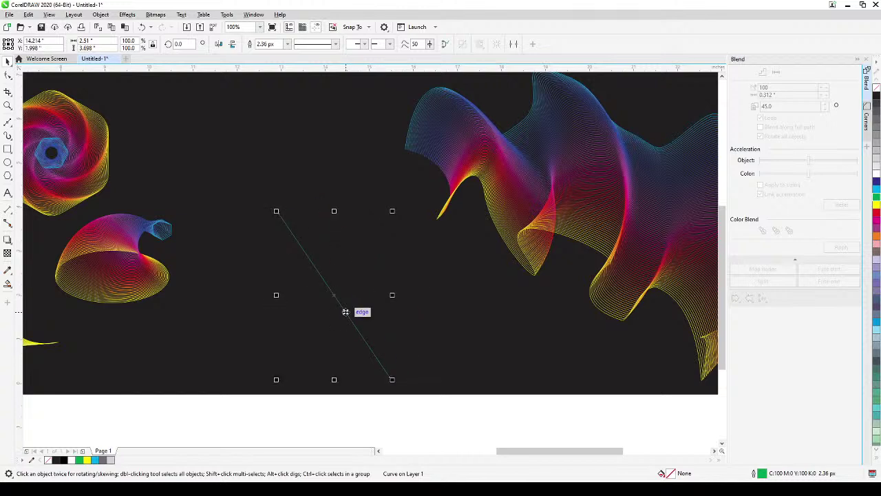
{"action": "key", "text": "KP_Add"}
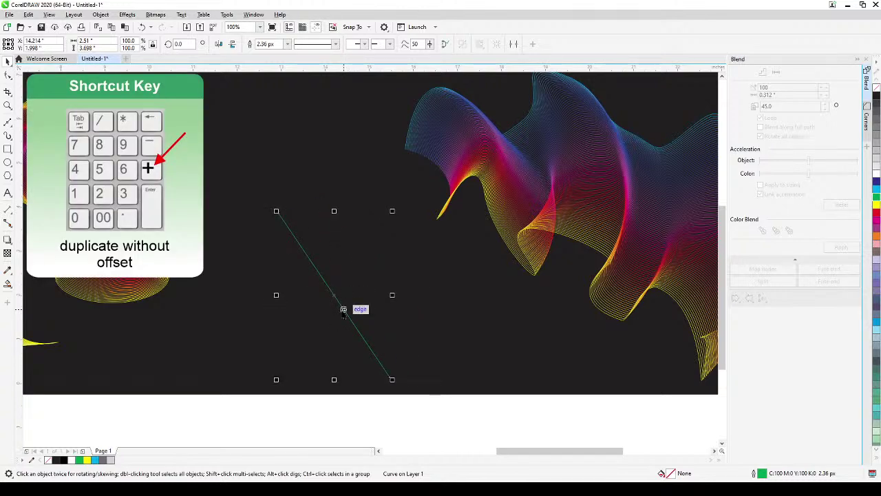
{"action": "left_click_drag", "start_coordinate": [344, 307], "coordinate": [393, 291]}
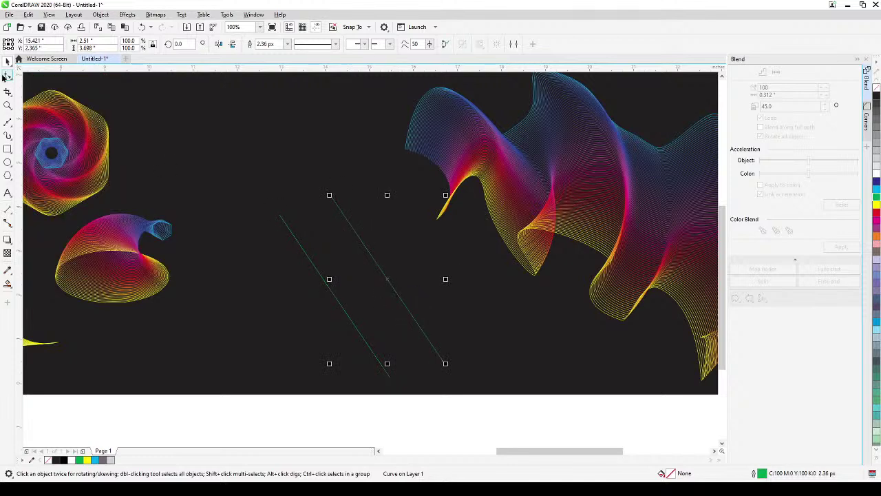
Convert the duplicated line to a curve and bend it into an S-shape using the control handles at both ends
{"action": "left_click", "coordinate": [6, 76]}
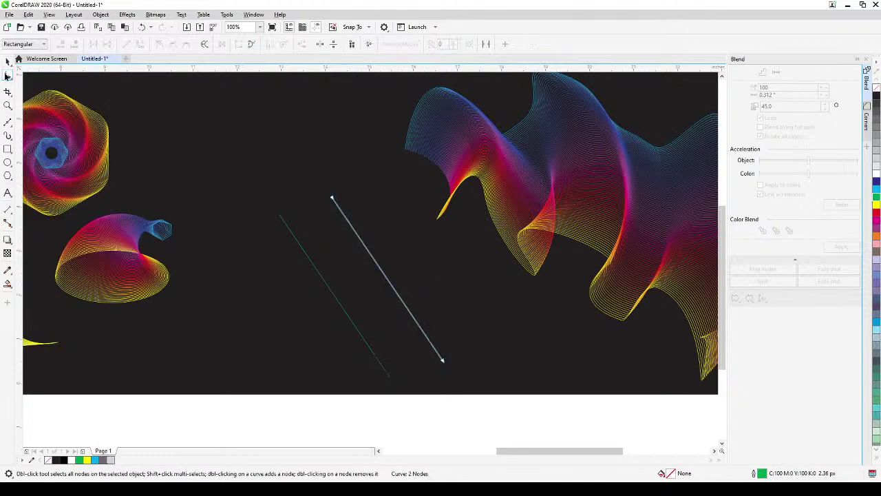
{"action": "right_click", "coordinate": [361, 242]}
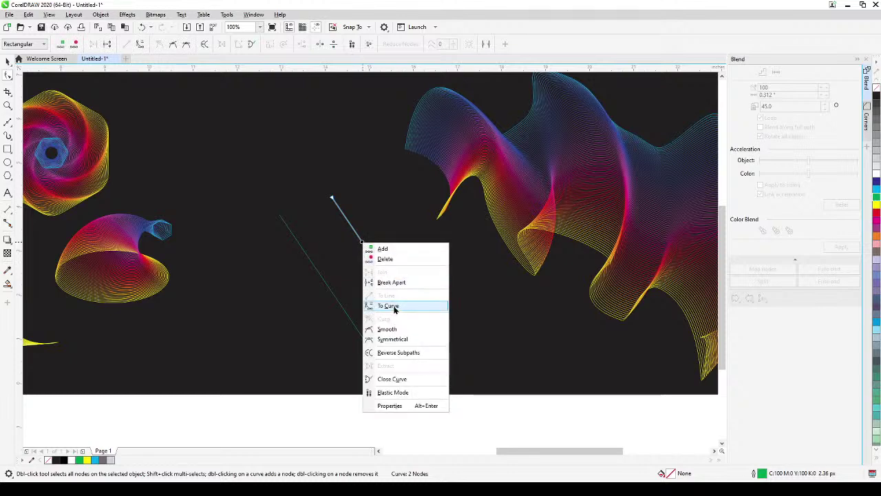
{"action": "left_click", "coordinate": [387, 305]}
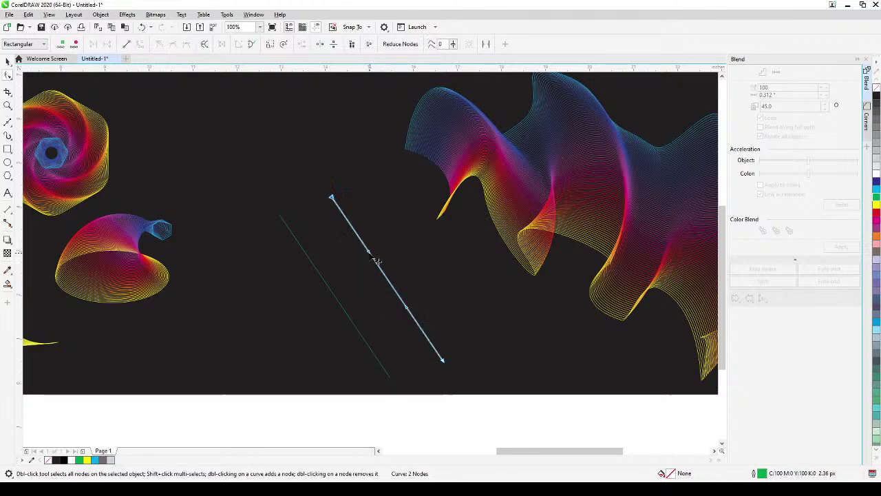
{"action": "left_click_drag", "start_coordinate": [369, 252], "coordinate": [328, 267]}
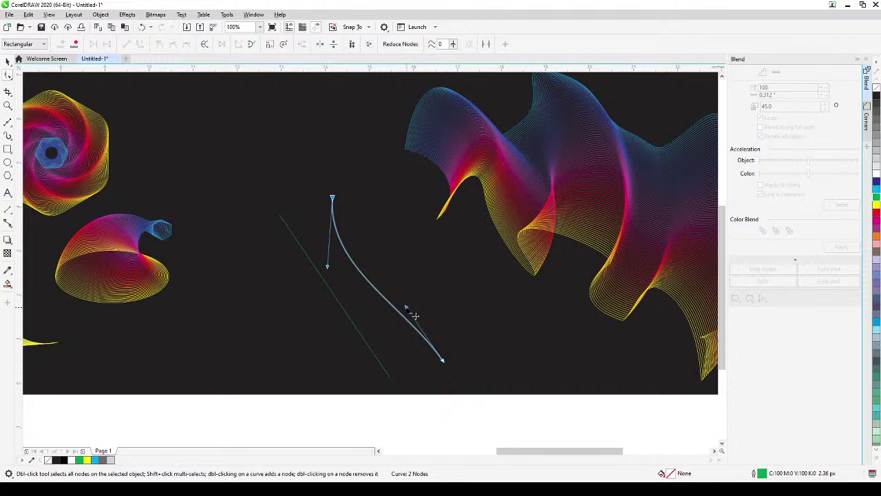
{"action": "left_click_drag", "start_coordinate": [409, 310], "coordinate": [445, 269]}
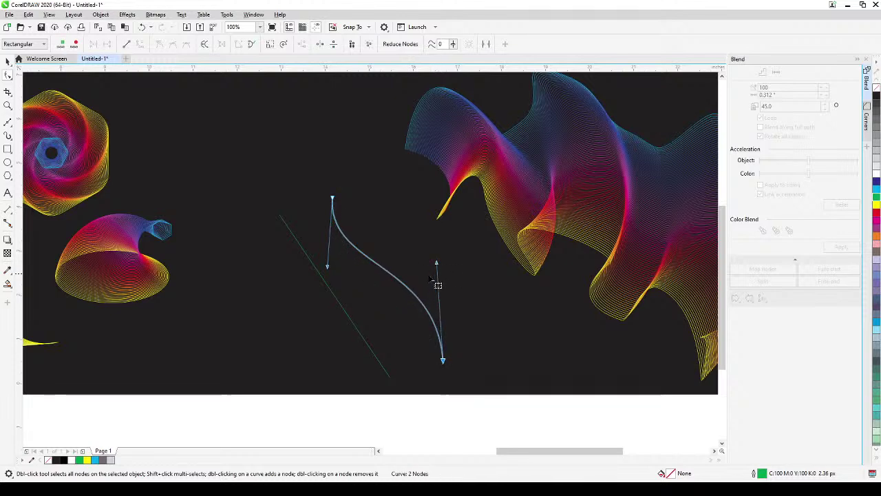
Outline the S-shaped curve in orange and move it about 0.2 inches left and 0.1 inches up, closer to the green line
{"action": "right_click", "coordinate": [877, 237]}
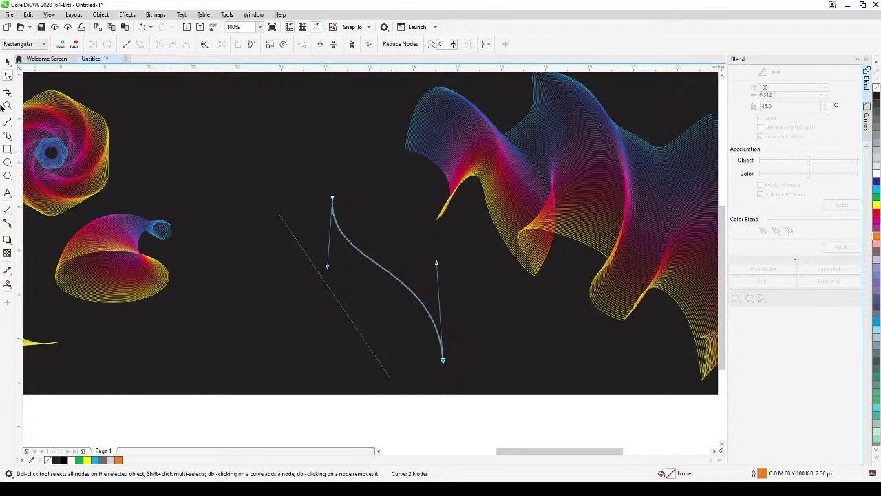
{"action": "left_click", "coordinate": [8, 61]}
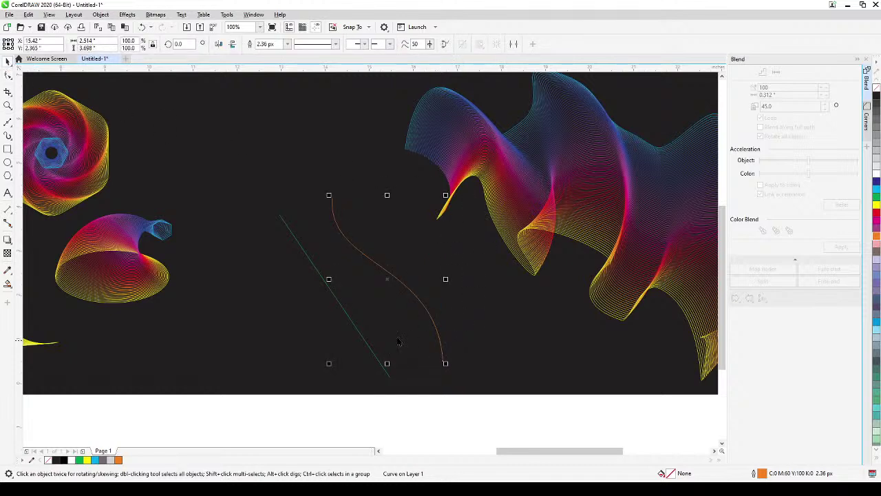
{"action": "left_click_drag", "start_coordinate": [407, 283], "coordinate": [359, 291]}
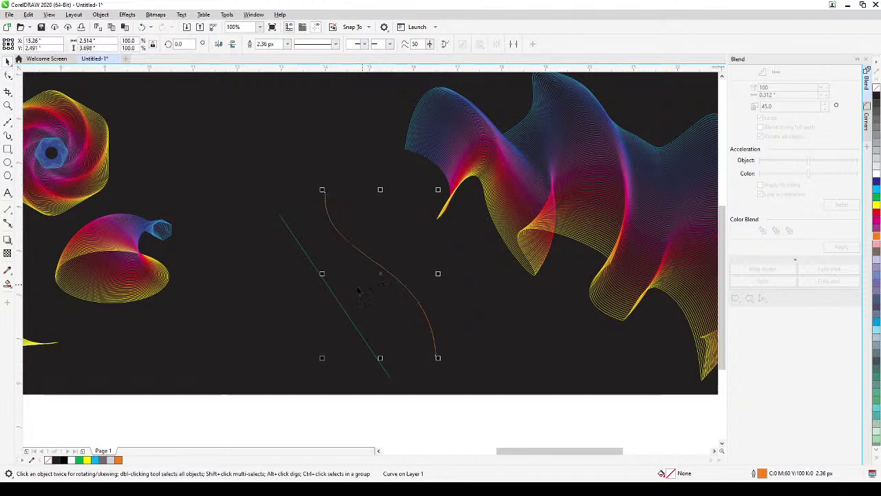
Blend the straight green line with the orange S-curve in 100 steps, with a -45° looped rotation
{"action": "left_click", "coordinate": [337, 301]}
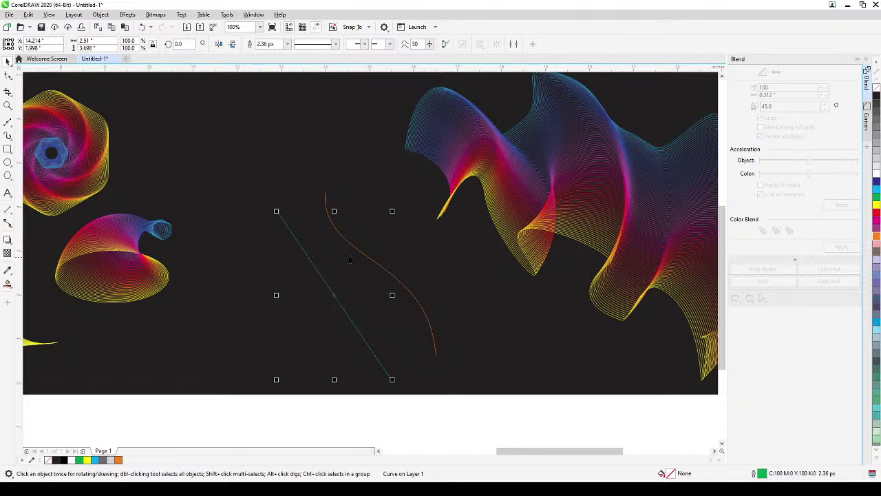
{"action": "left_click", "coordinate": [351, 244], "text": "shift"}
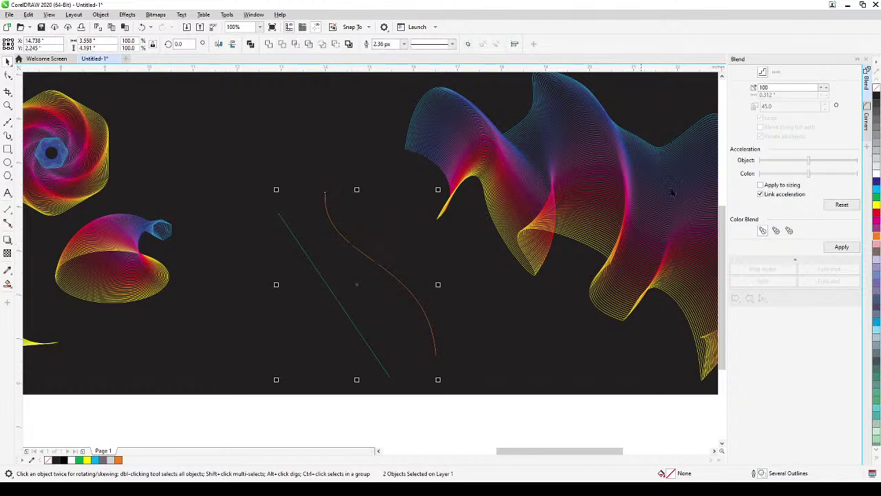
{"action": "left_click", "coordinate": [838, 246]}
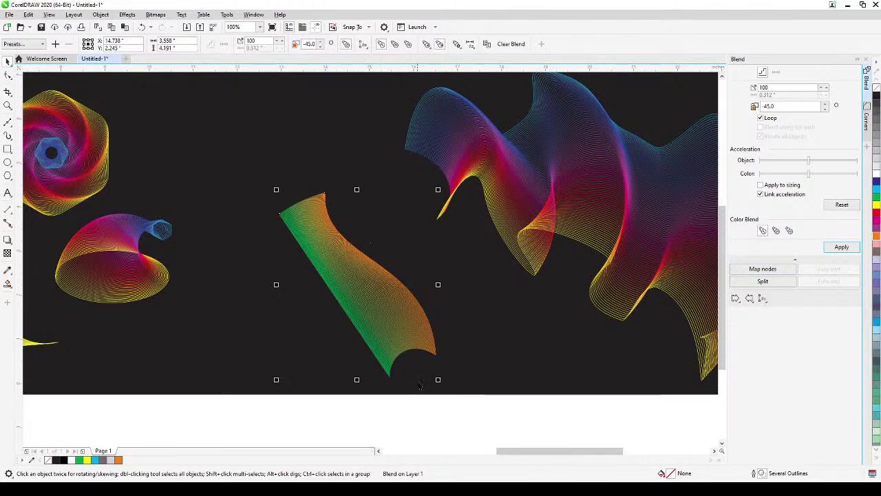
{"action": "left_click", "coordinate": [417, 406]}
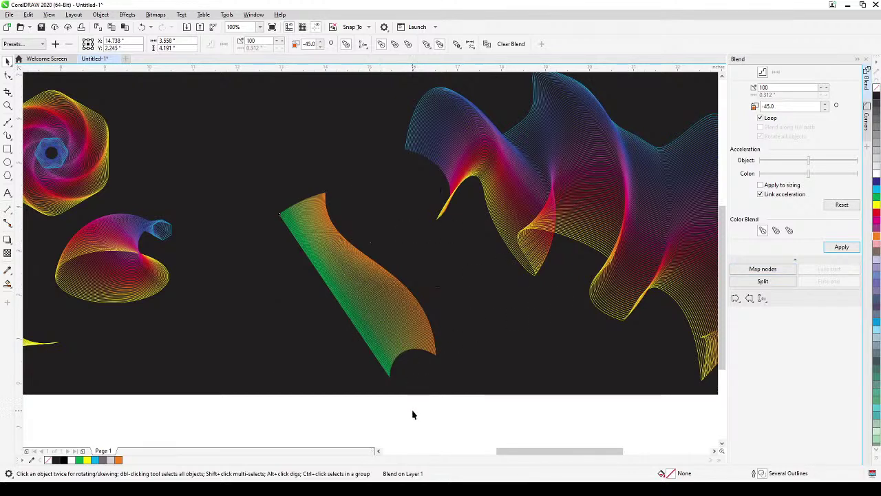
Move the blend's orange control curve about 0.7 inches up and slightly left, and rotate it counterclockwise until it steeply crosses the green line
{"action": "left_click", "coordinate": [396, 279]}
{"action": "left_click_drag", "start_coordinate": [396, 277], "coordinate": [387, 247]}
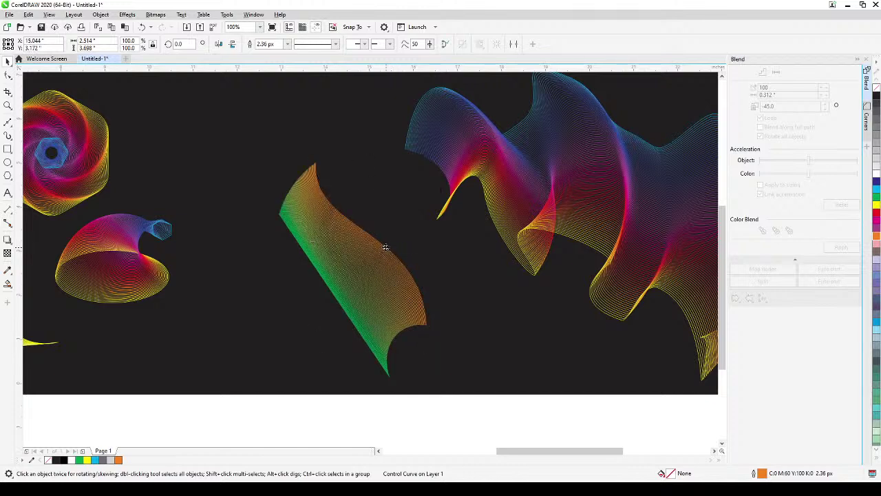
{"action": "left_click", "coordinate": [386, 246]}
{"action": "left_click_drag", "start_coordinate": [314, 158], "coordinate": [266, 248]}
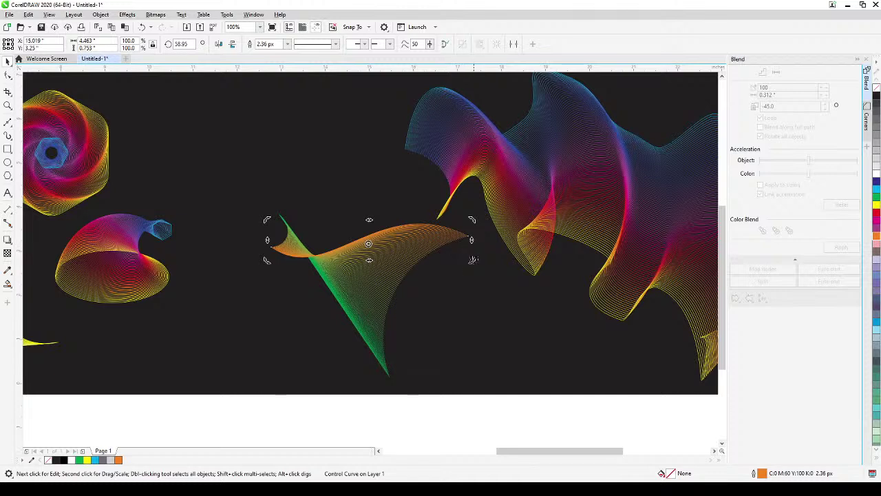
{"action": "left_click_drag", "start_coordinate": [472, 260], "coordinate": [473, 238]}
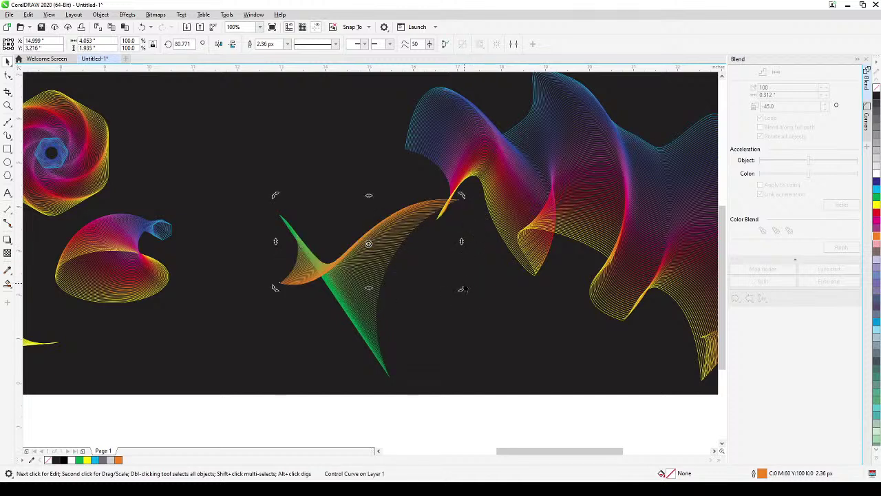
{"action": "left_click_drag", "start_coordinate": [462, 289], "coordinate": [468, 248]}
{"action": "left_click", "coordinate": [433, 419]}
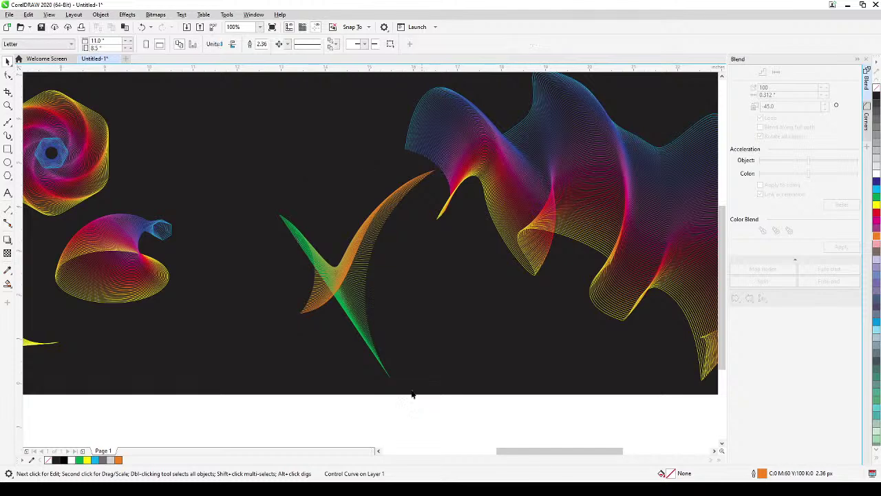
Close the Blend settings and examine the green-orange blend alongside the other line artworks on the black background
{"action": "scroll", "coordinate": [356, 305], "scroll_direction": "up", "scroll_amount": 2}
{"action": "scroll", "coordinate": [356, 304], "scroll_direction": "down", "scroll_amount": 2}
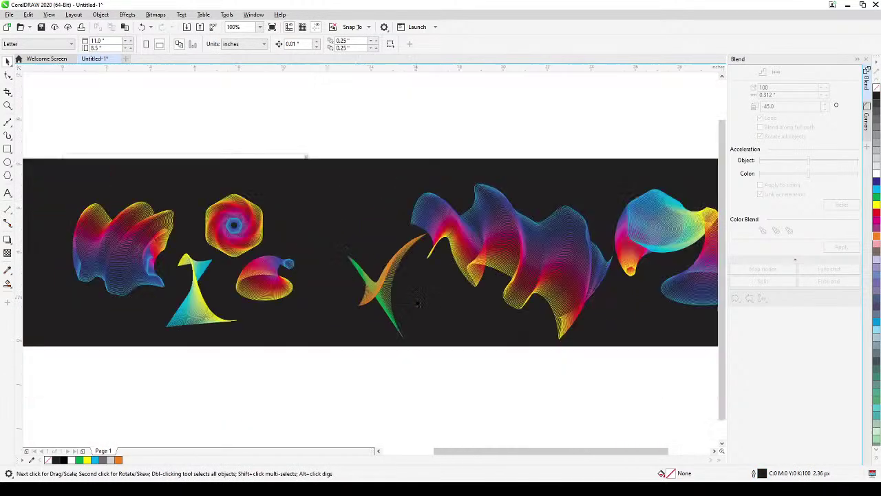
{"action": "key", "text": "h"}
{"action": "left_click_drag", "start_coordinate": [416, 304], "coordinate": [332, 289]}
{"action": "left_click", "coordinate": [867, 66]}
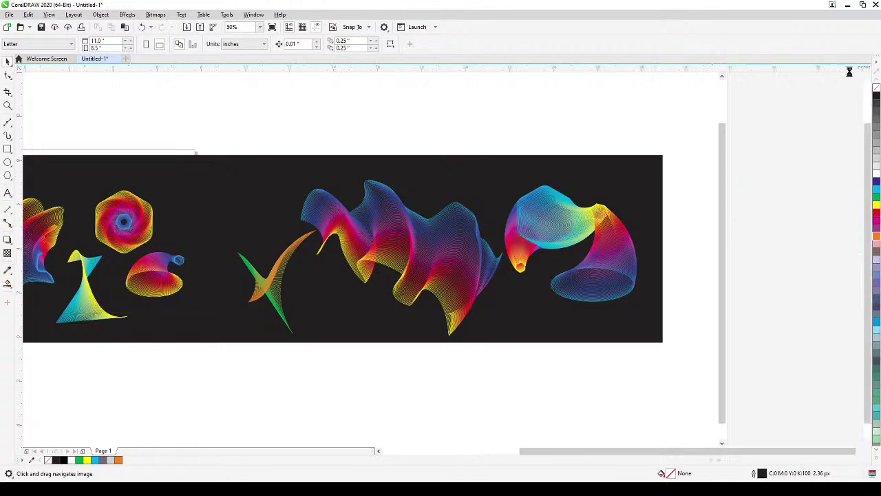
{"action": "left_click_drag", "start_coordinate": [555, 238], "coordinate": [627, 228]}
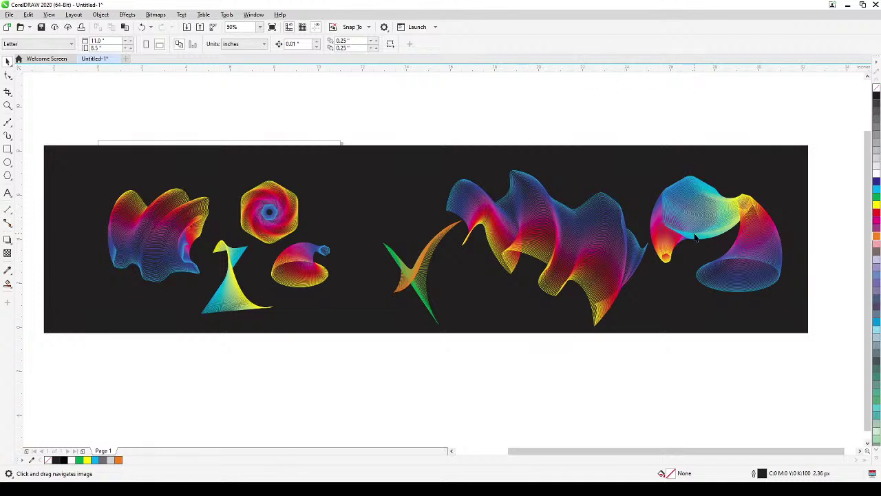
{"action": "scroll", "coordinate": [626, 234], "scroll_direction": "up", "scroll_amount": 2}
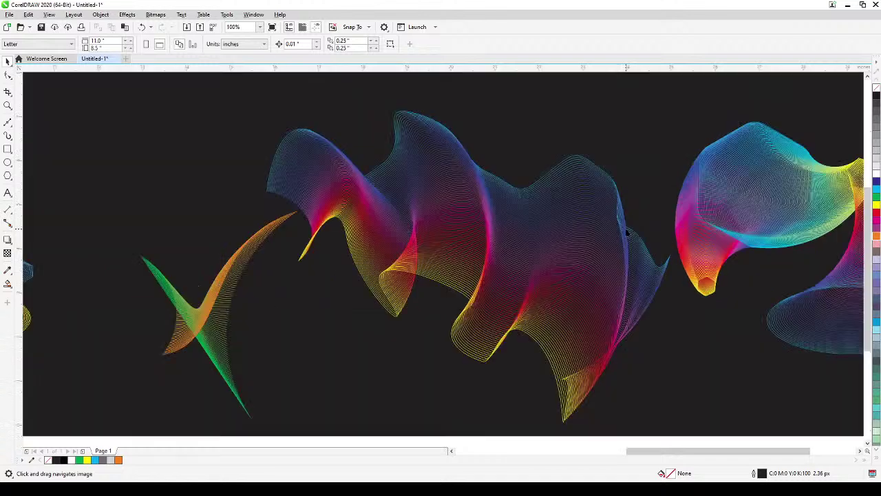
{"action": "scroll", "coordinate": [628, 235], "scroll_direction": "down", "scroll_amount": 2}
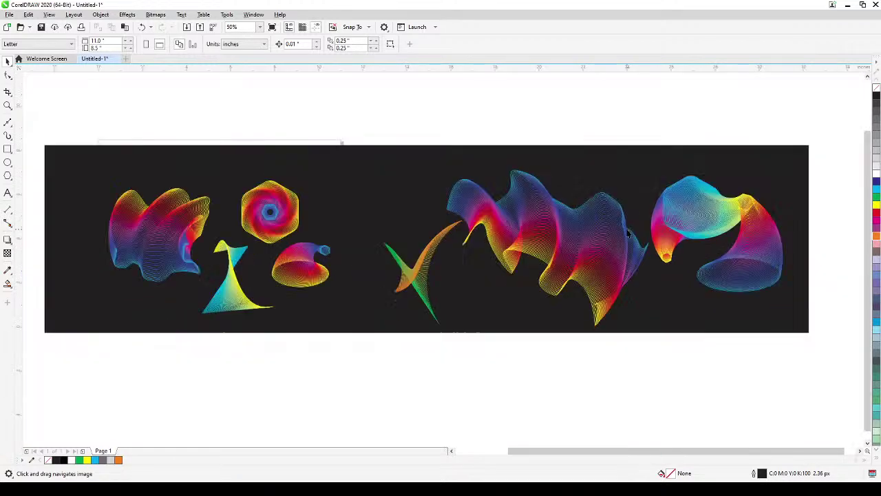